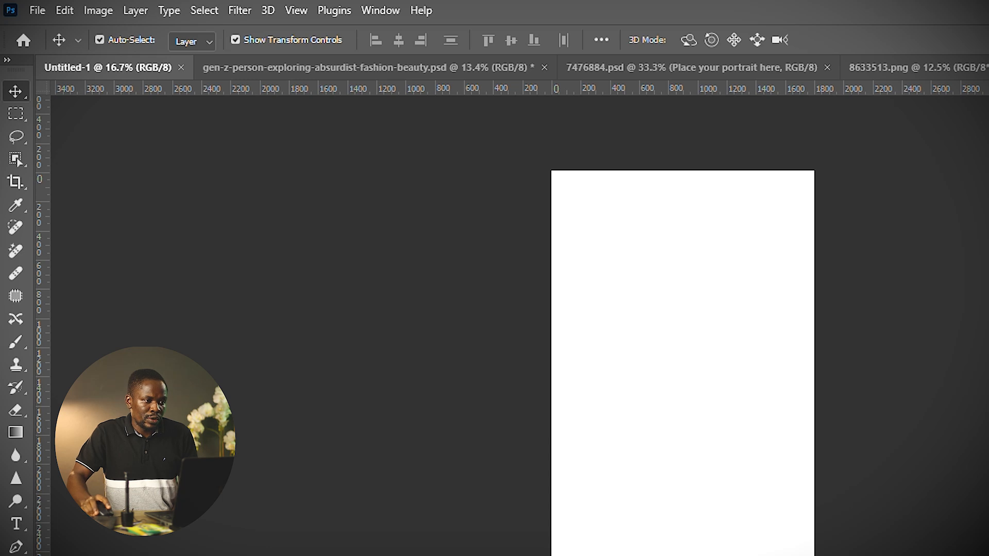
Open the Layers panel and add a new empty layer.
click(381, 11)
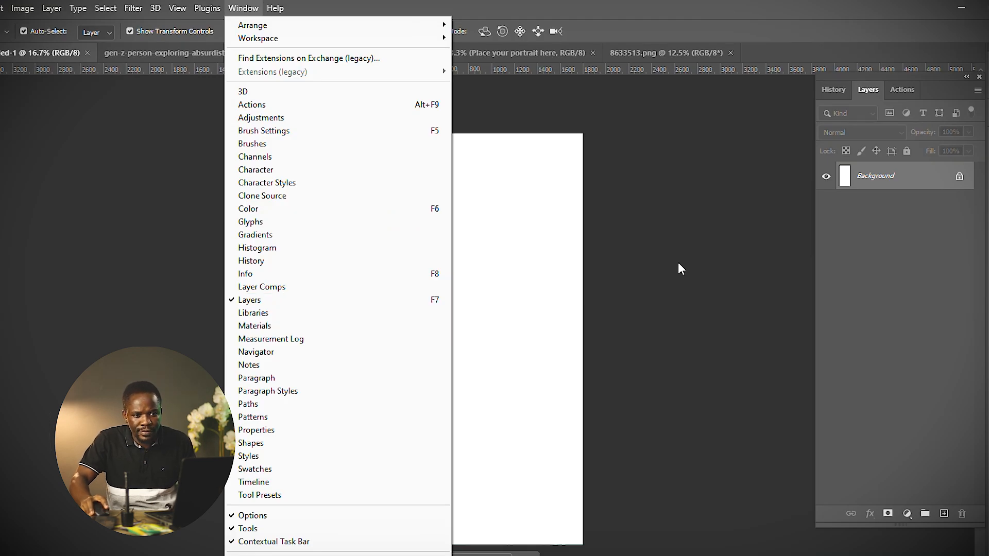
click(712, 244)
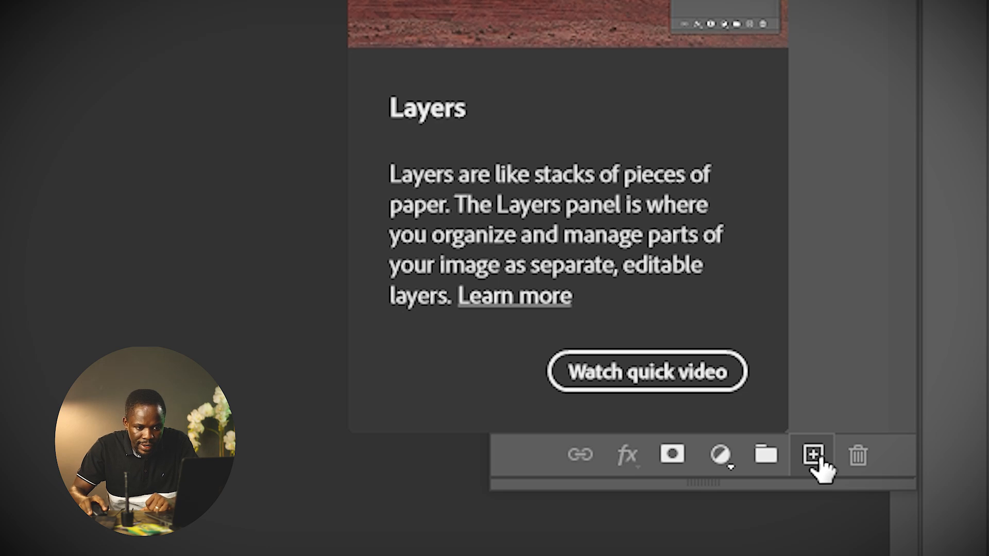
click(814, 456)
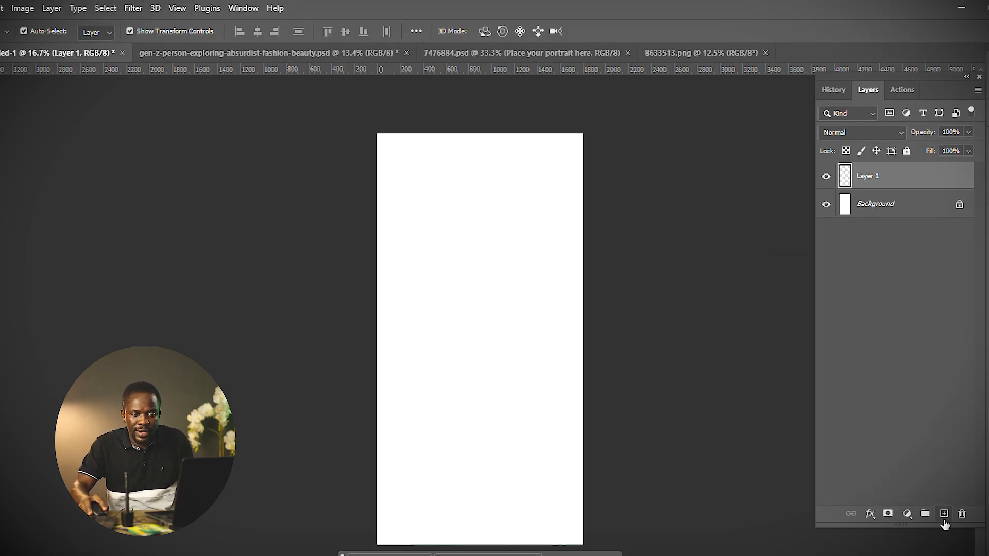
Add six more empty layers to the document.
click(944, 514)
click(944, 514)
click(944, 514)
click(944, 515)
click(944, 514)
click(944, 514)
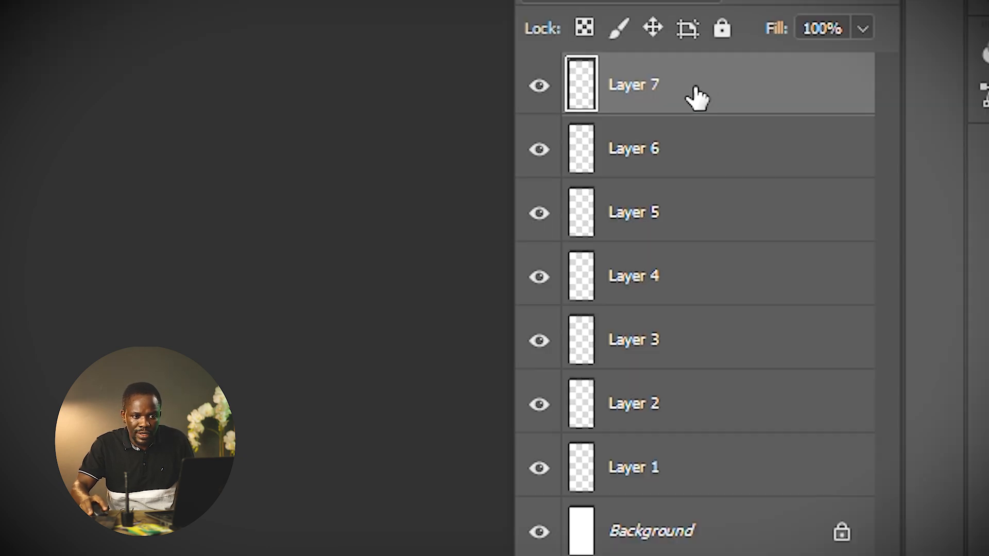
Delete the six extra layers, keeping only Layer 1 above the background.
drag(698, 98, 929, 490)
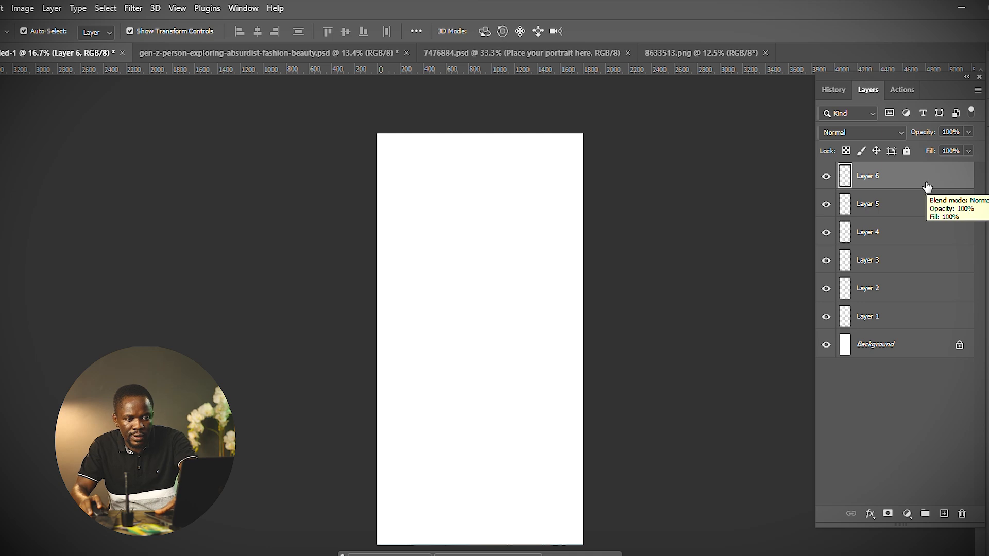
key(Delete)
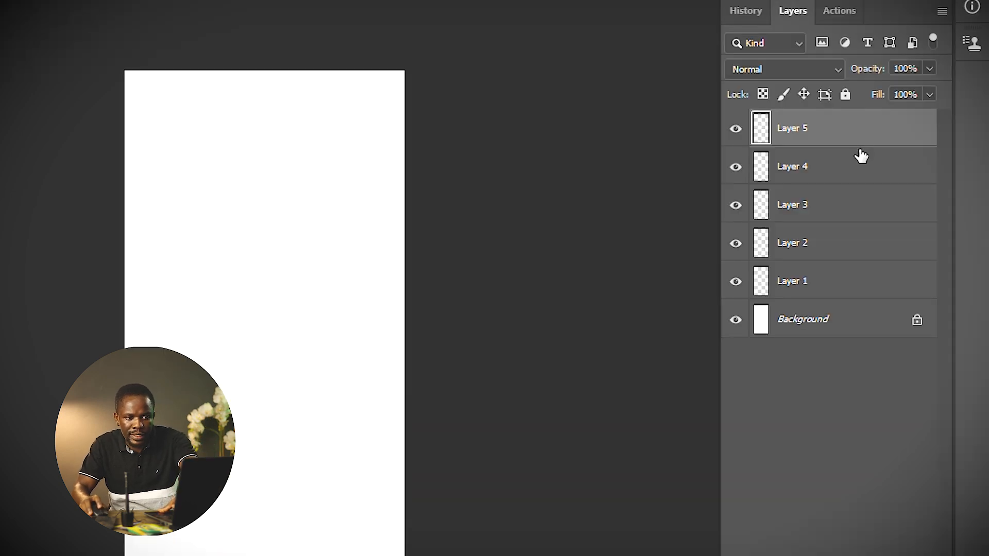
key(Delete)
key(Delete)
key(Delete)
key(Delete)
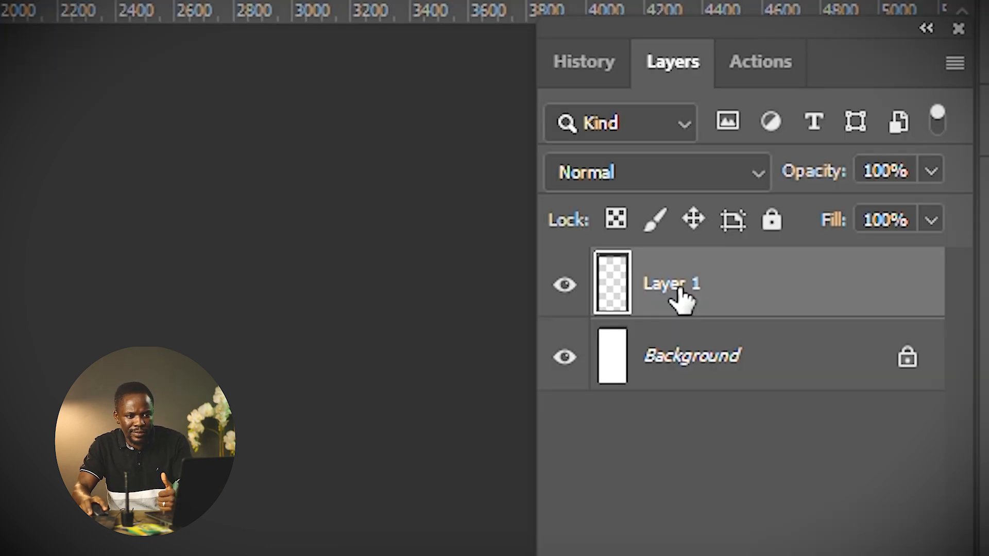
Rename Layer 1 as photos.
double_click(678, 288)
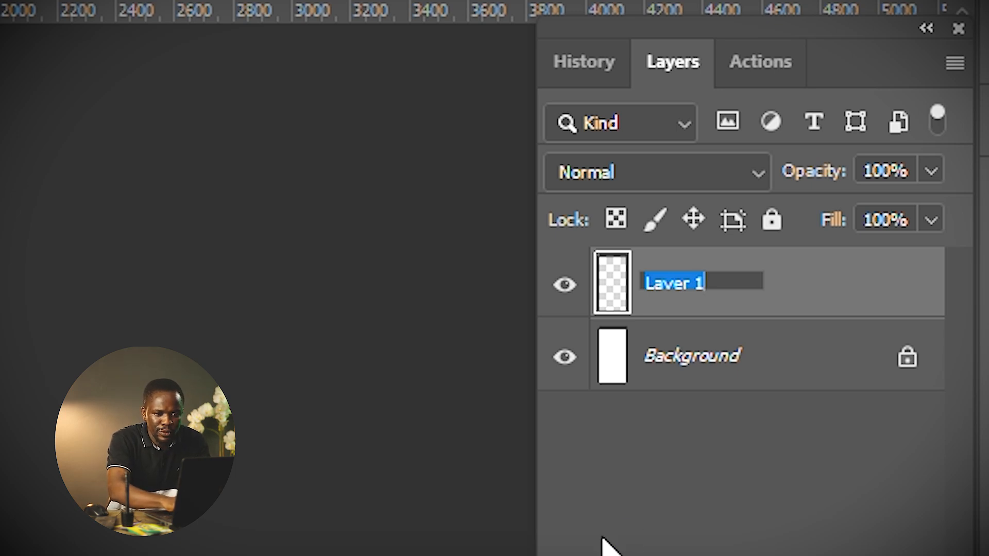
text(photos)
key(Return)
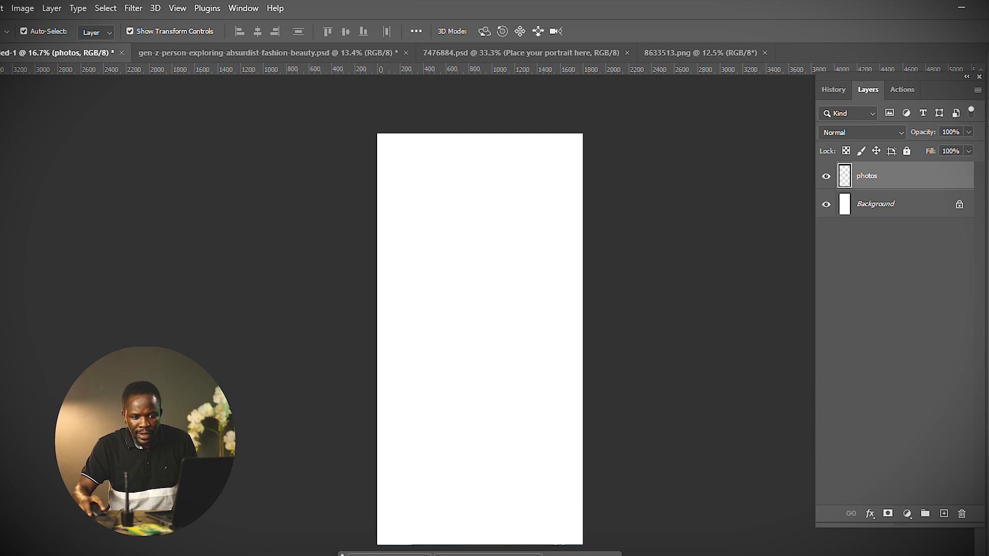
Add a new layer and name it icons.
click(945, 514)
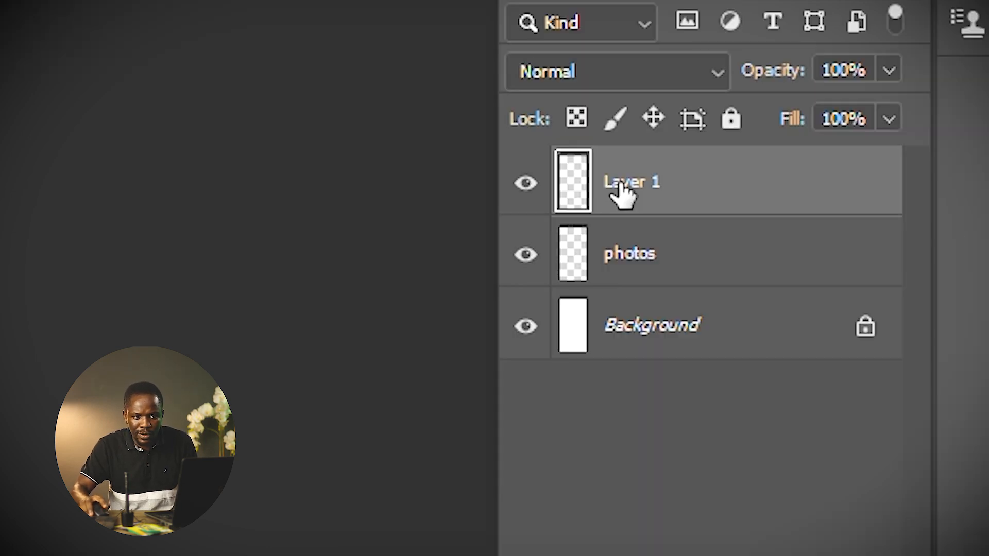
double_click(864, 181)
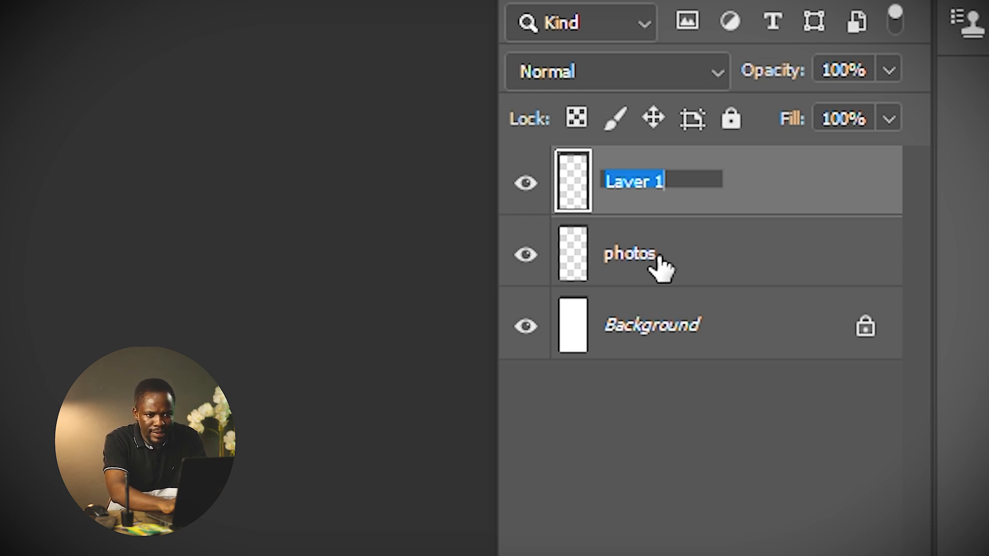
text(icons)
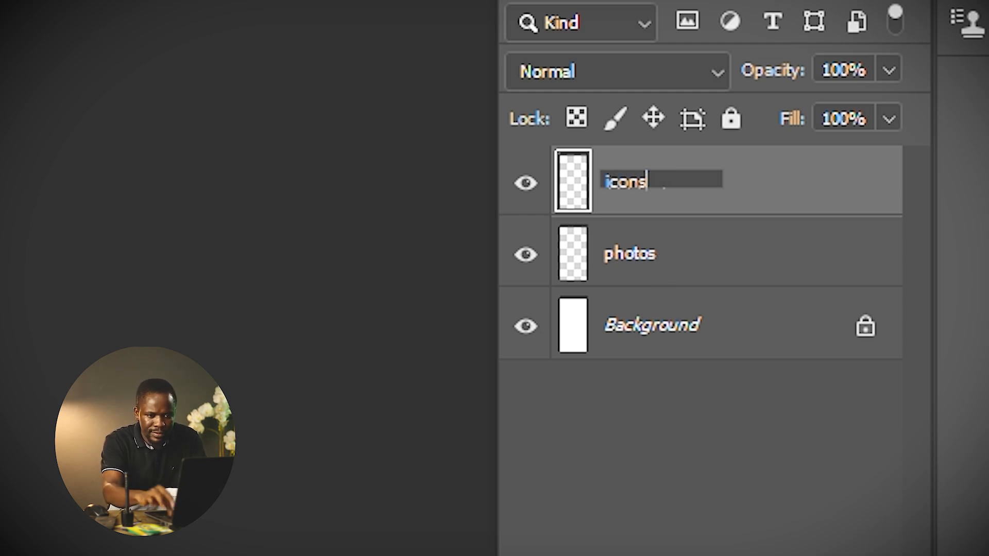
key(Return)
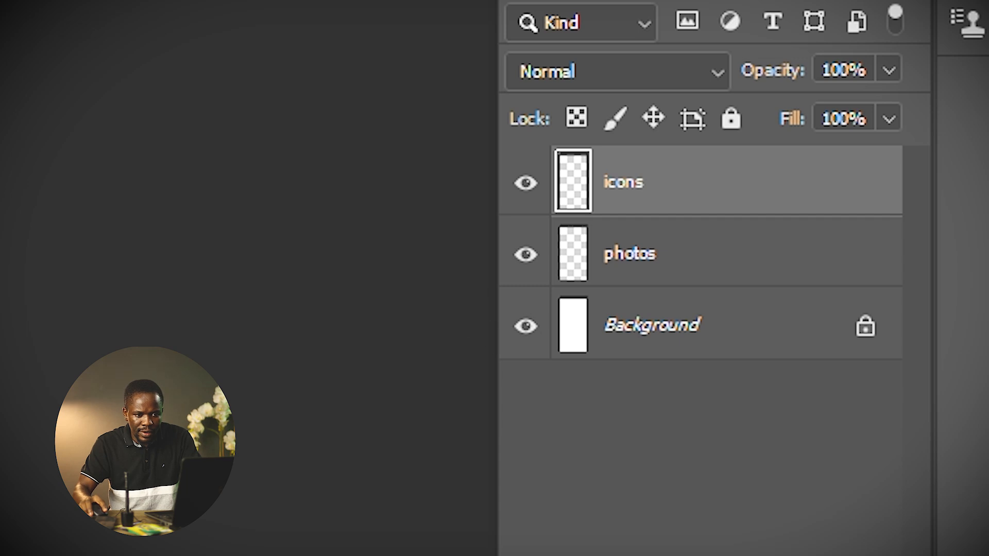
Create another new layer and name it styles.
key(ctrl+alt+shift+n)
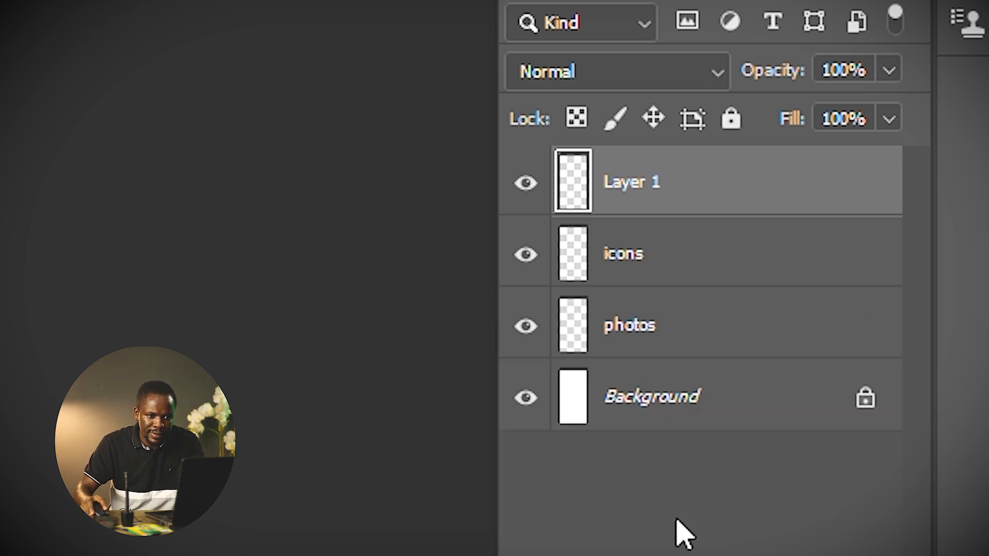
double_click(637, 183)
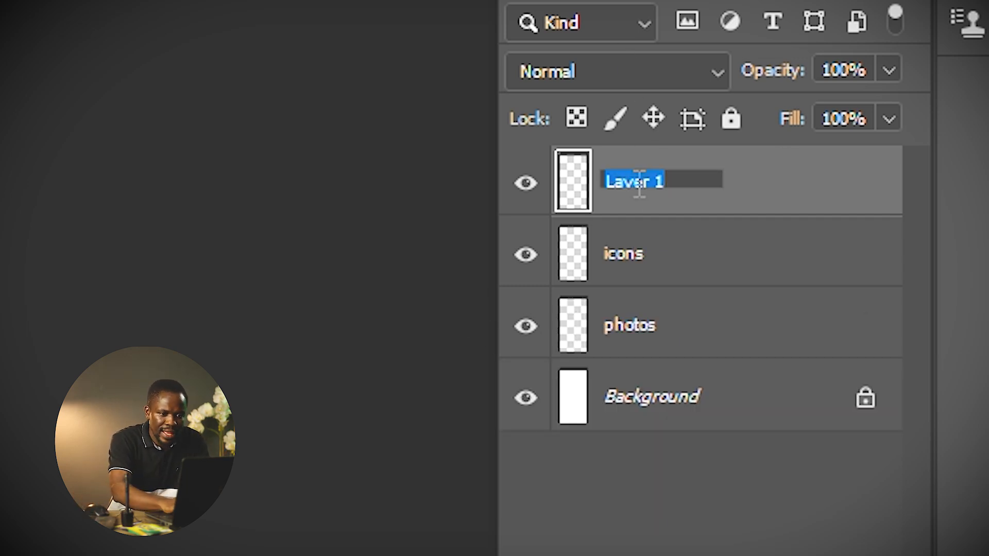
text(styles)
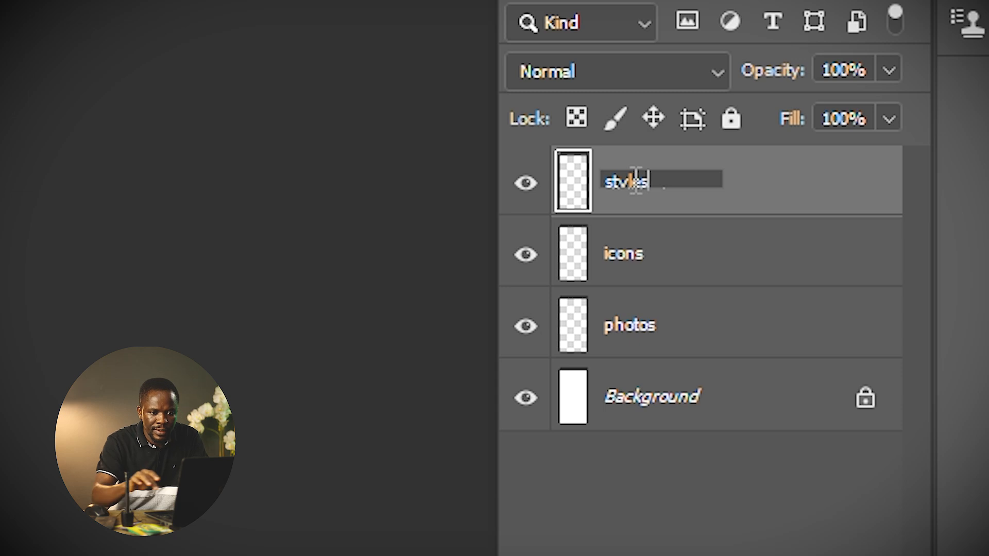
key(Return)
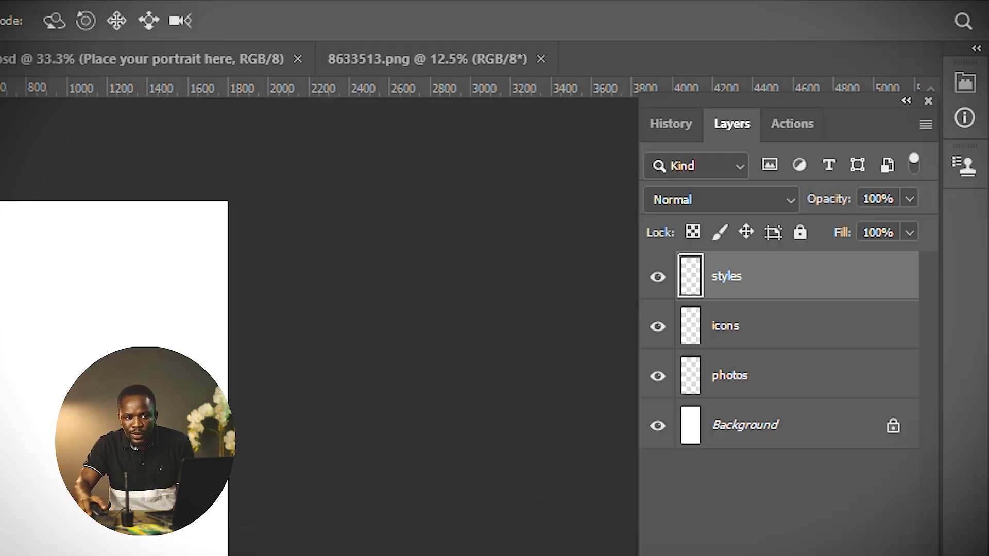
Create a new group and move the styles, icons and photos layers into it, then collapse it.
click(823, 461)
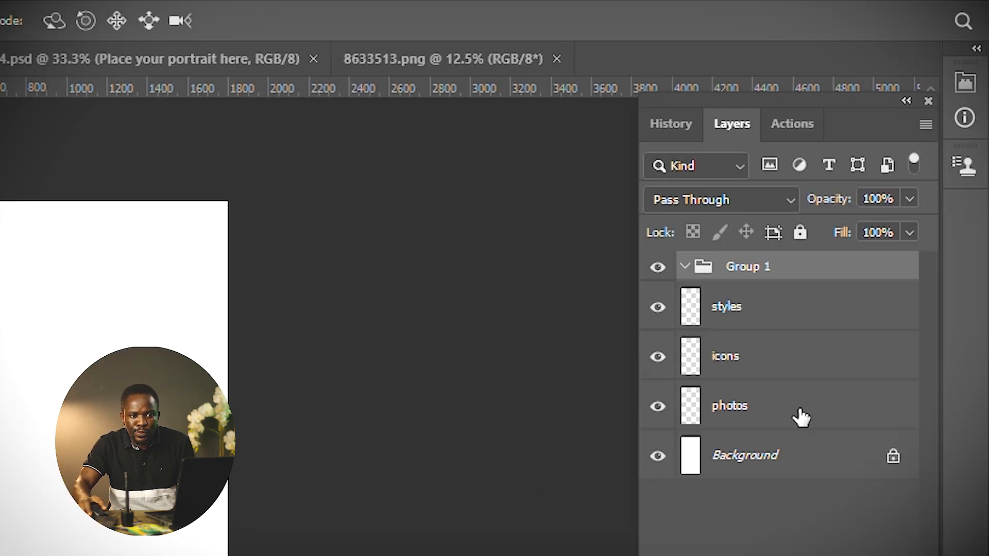
click(787, 307)
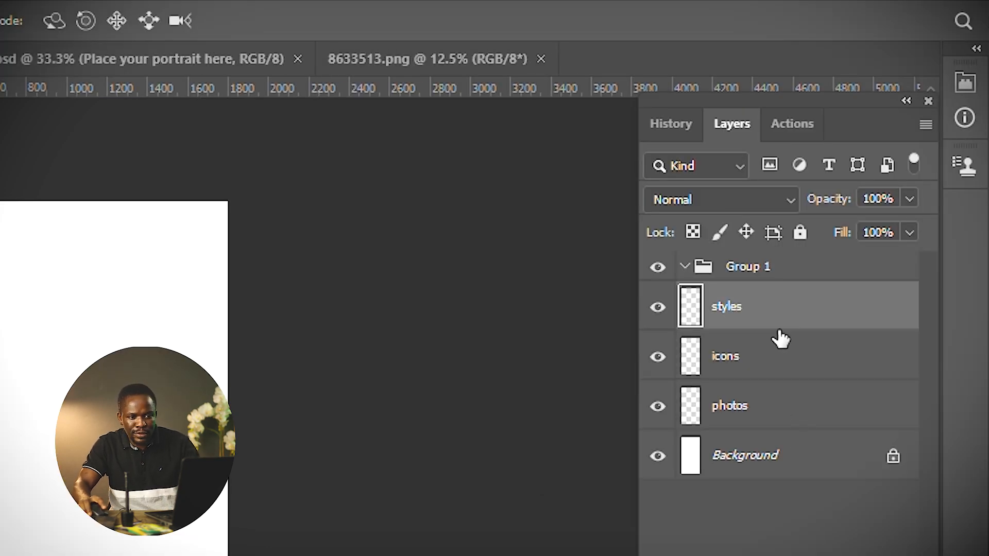
shift+click(798, 417)
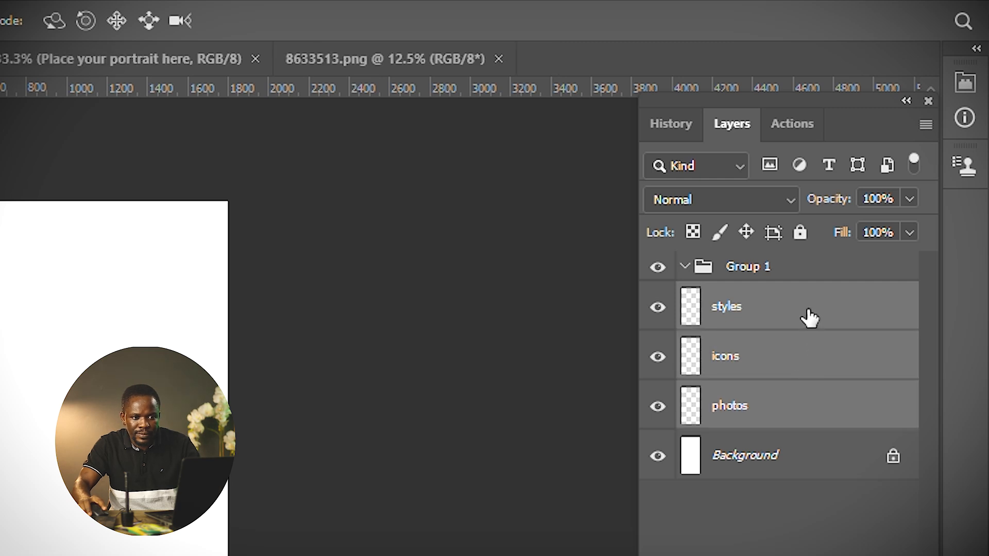
click(809, 318)
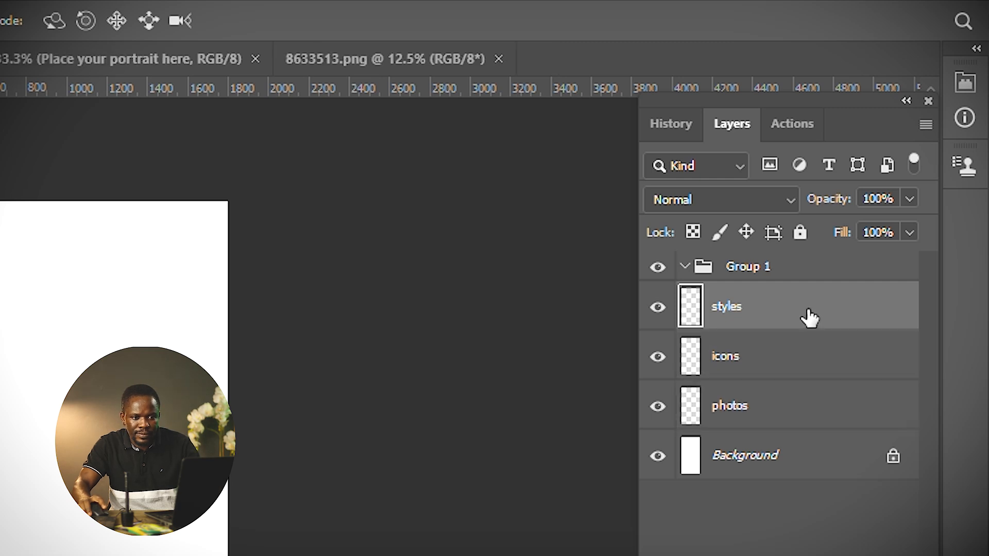
shift+click(792, 414)
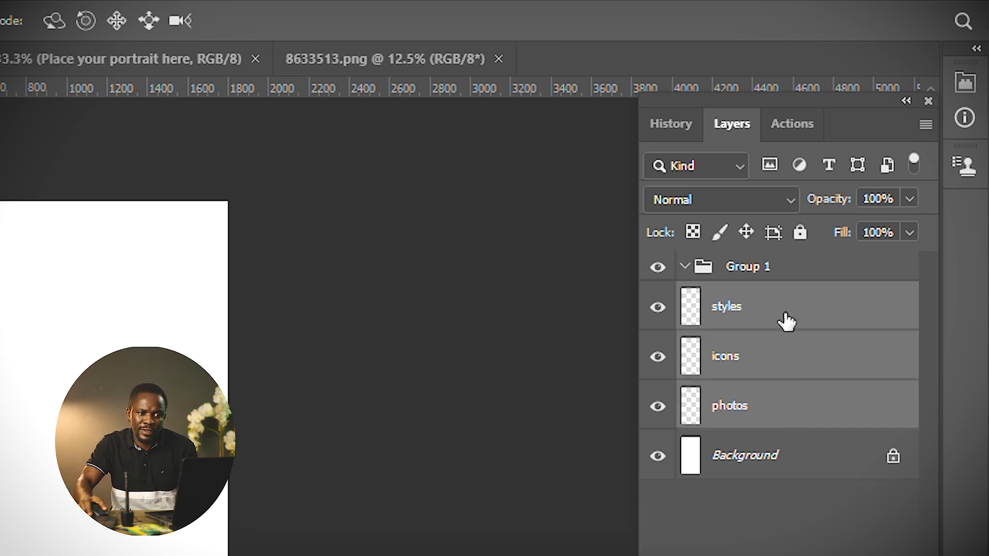
drag(786, 322, 776, 271)
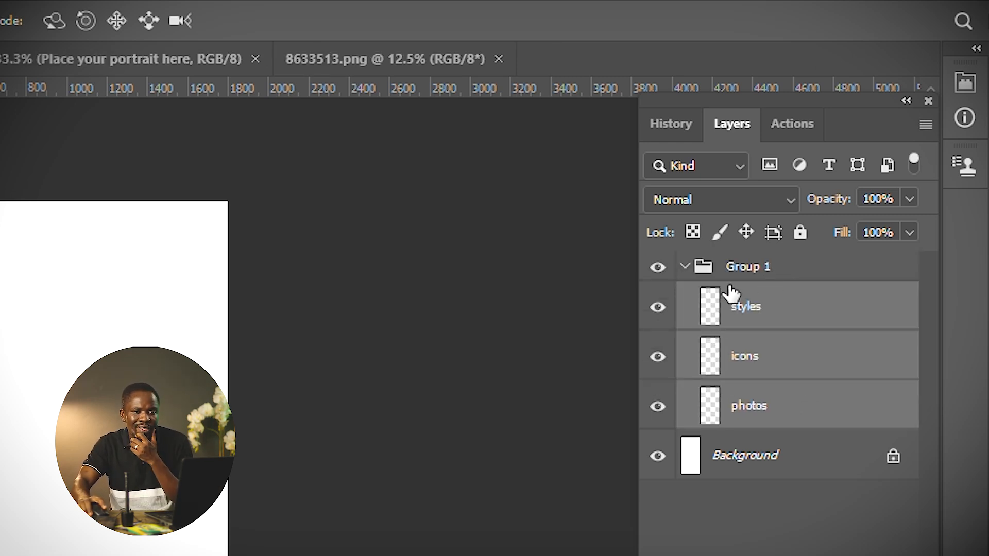
click(685, 268)
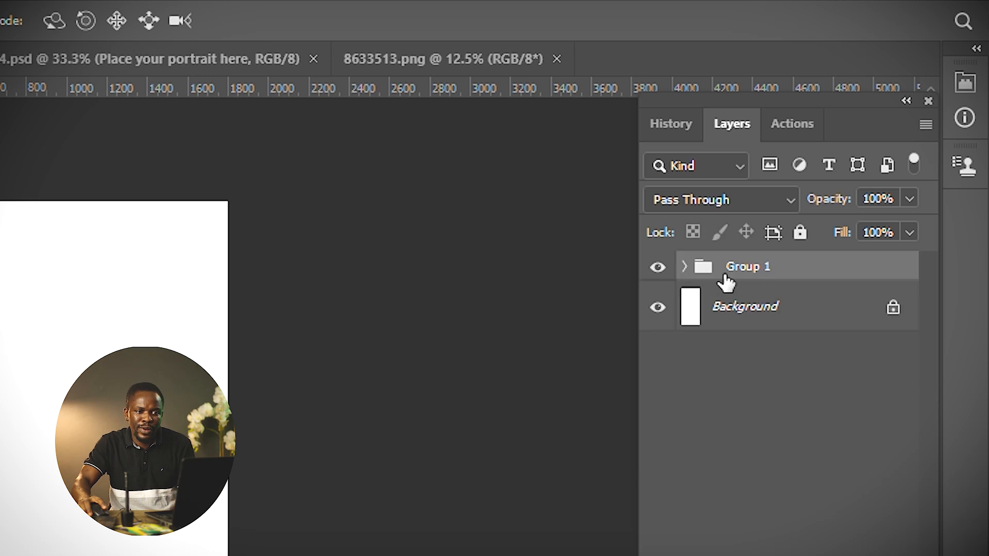
Rename the group as photos.
double_click(744, 269)
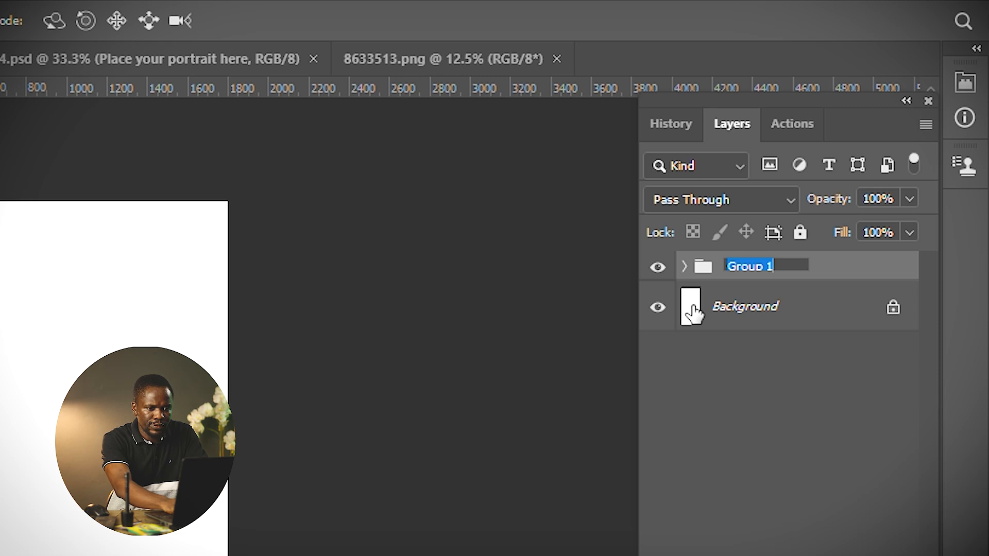
text(photos)
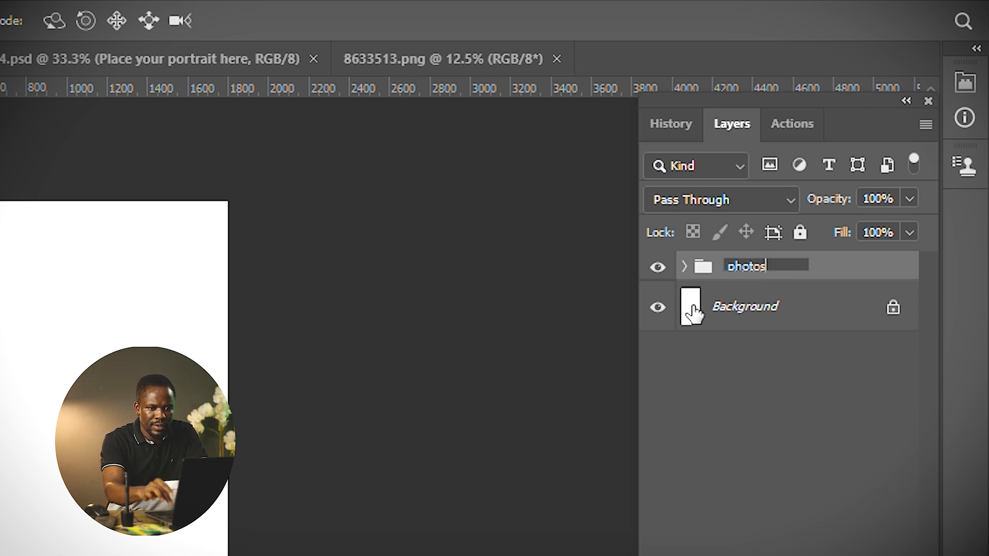
key(Return)
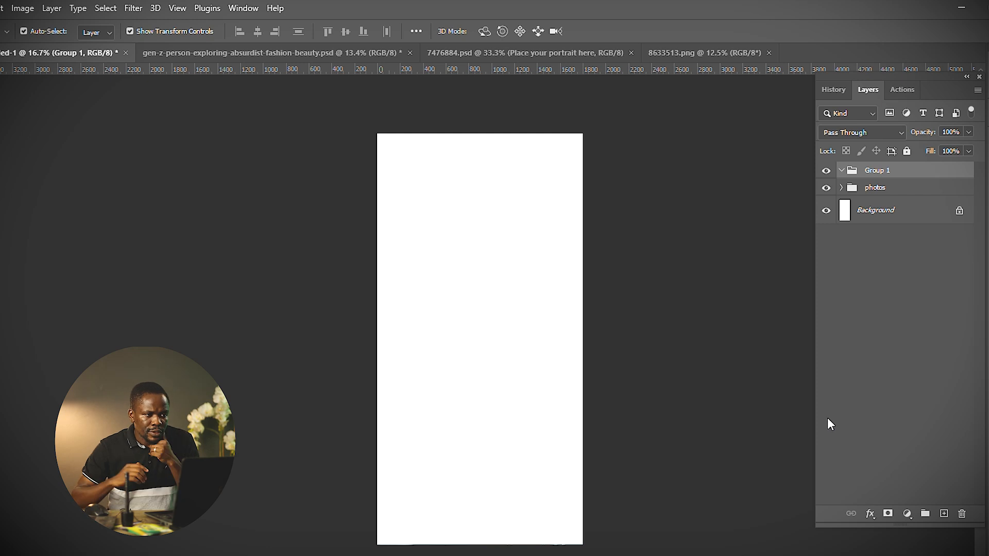
Switch to the fashion-beauty document and zoom to view the whole Fashionista design.
click(243, 53)
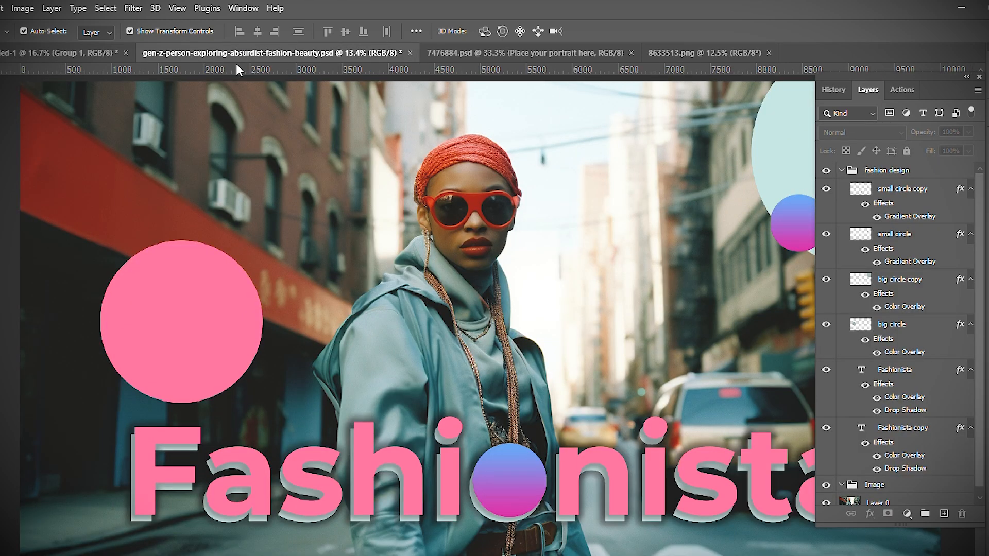
key(ctrl+minus)
key(ctrl+minus)
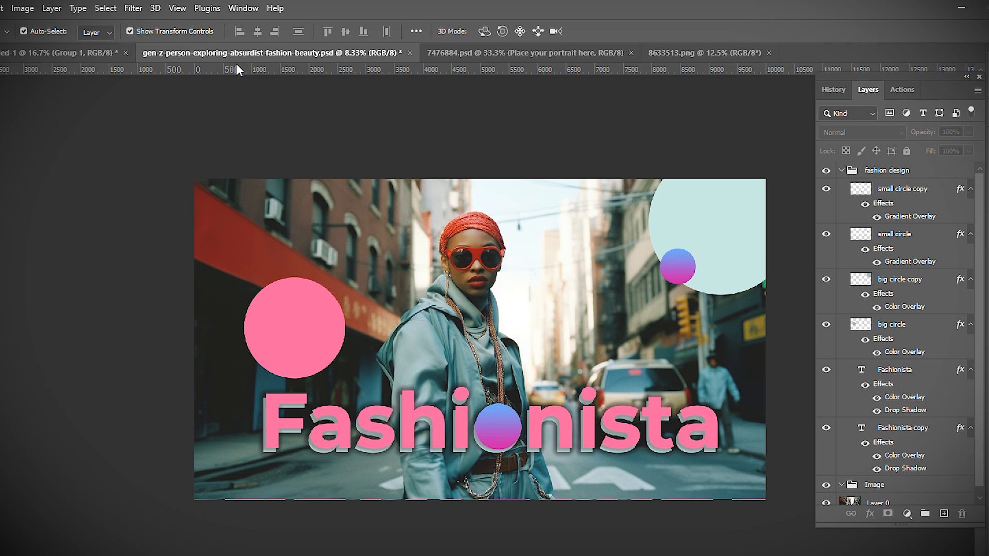
key(ctrl+plus)
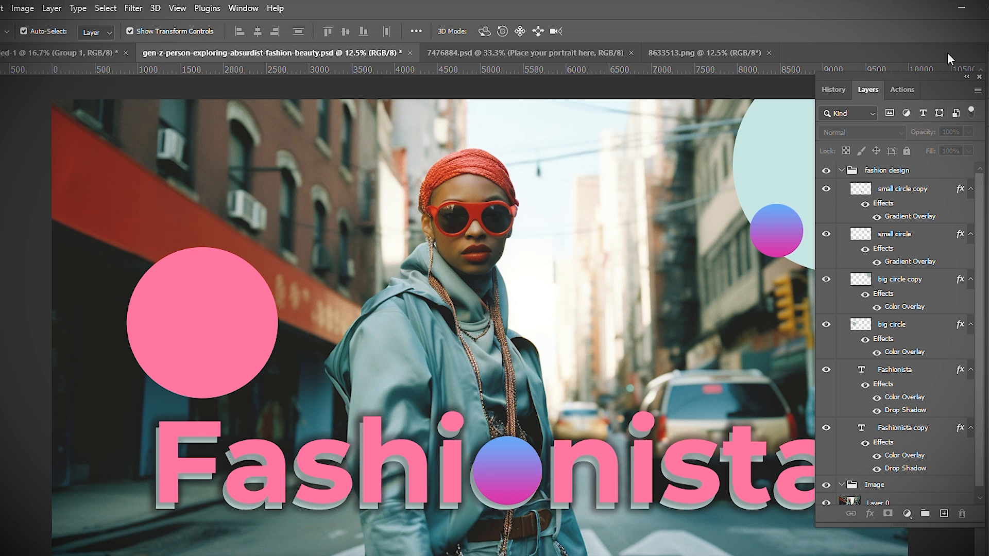
Reopen the Layers panel from the collapsed panel dock and inspect the fashion design group's layers.
click(965, 76)
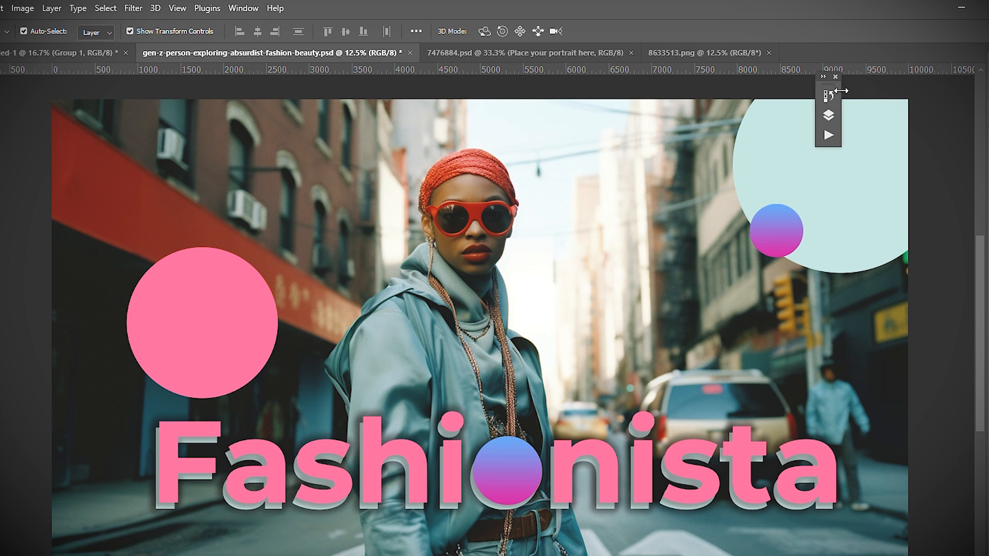
drag(834, 86, 958, 102)
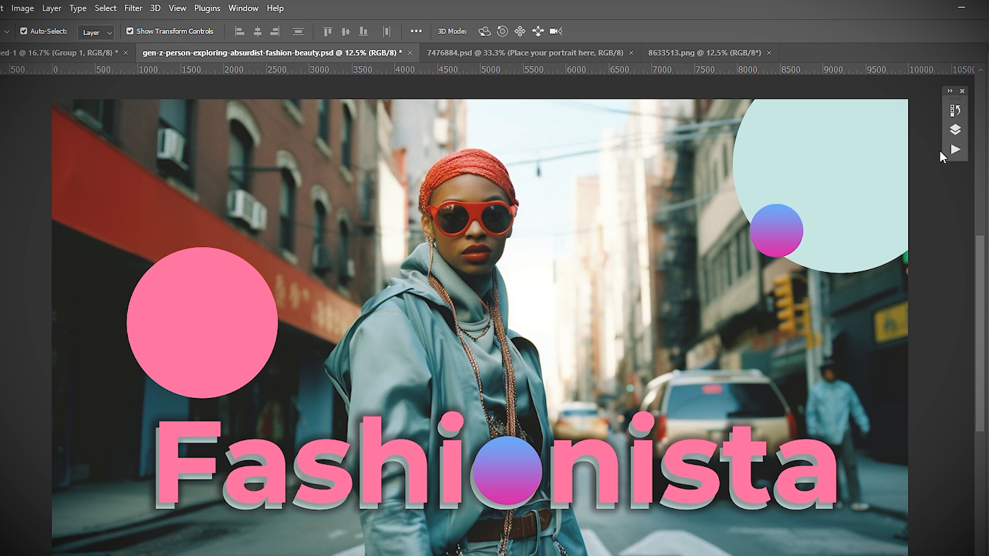
click(955, 130)
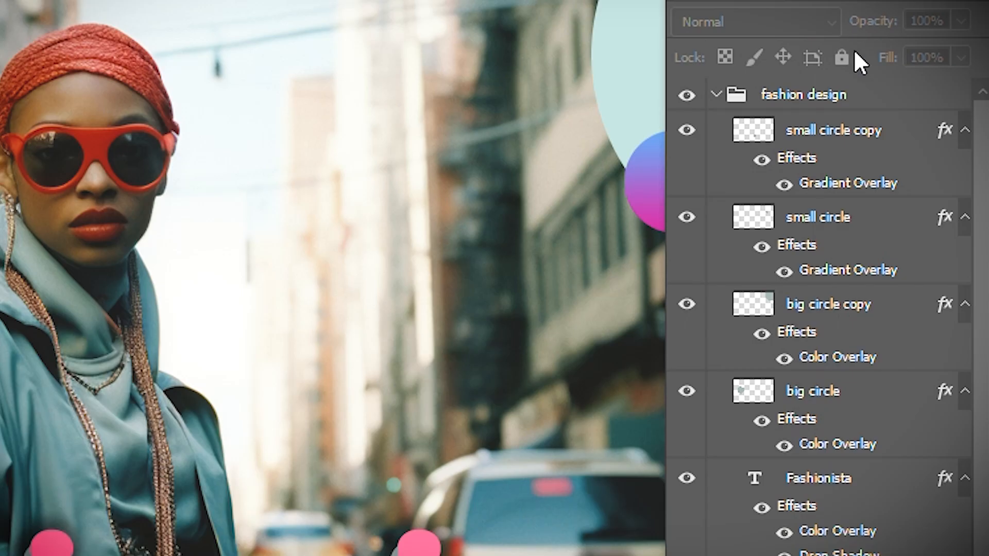
click(716, 94)
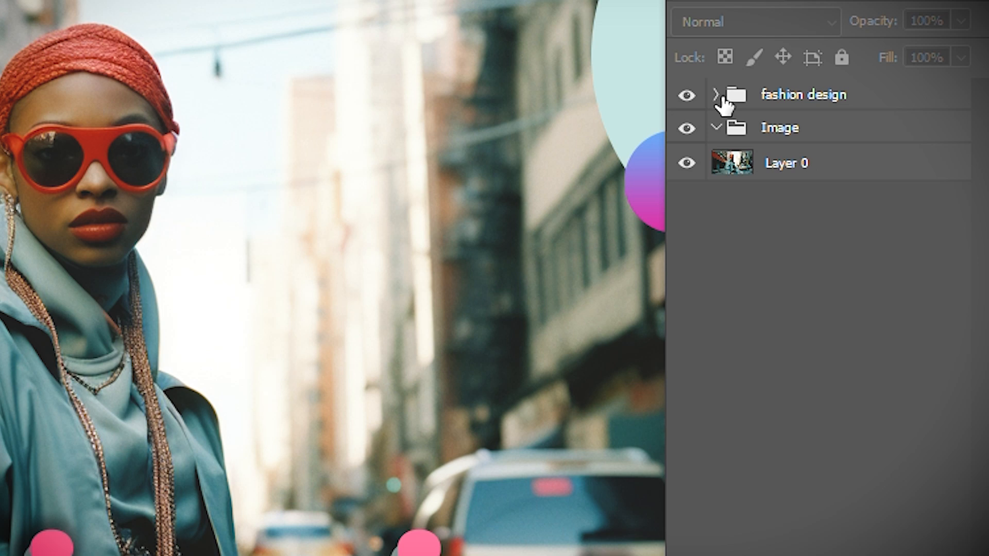
click(717, 94)
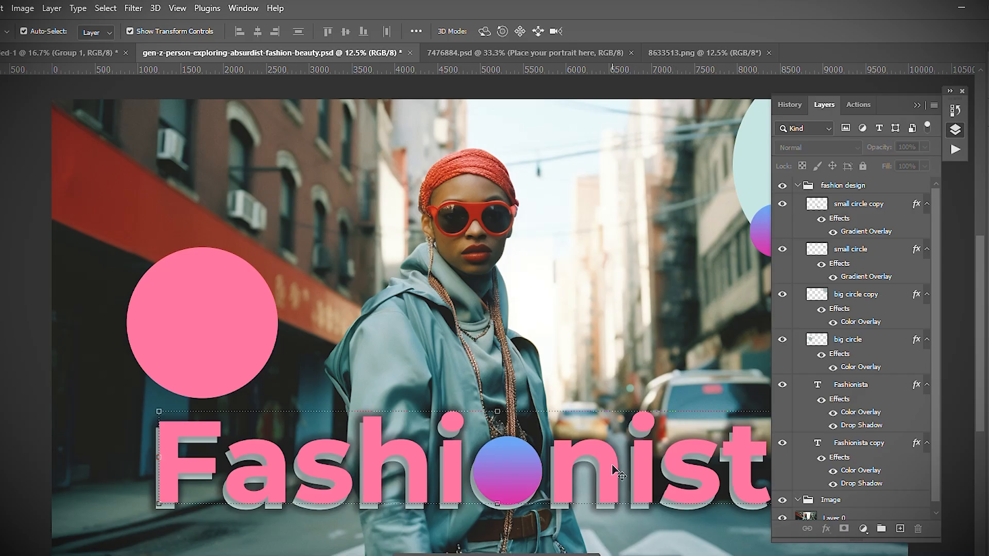
Change the Fashionista text's color overlay to e8f2f3 sampled from the photo, then undo the change.
click(612, 465)
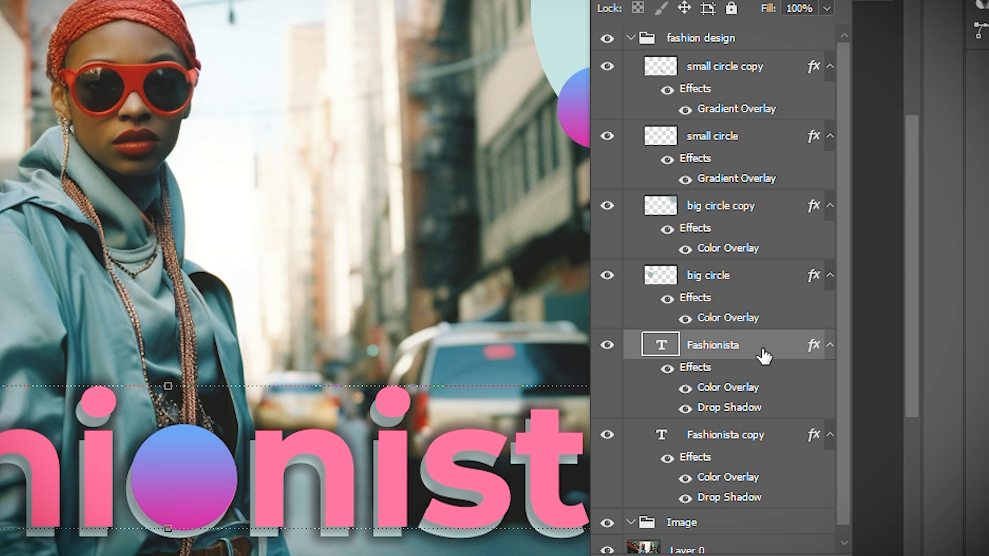
double_click(764, 356)
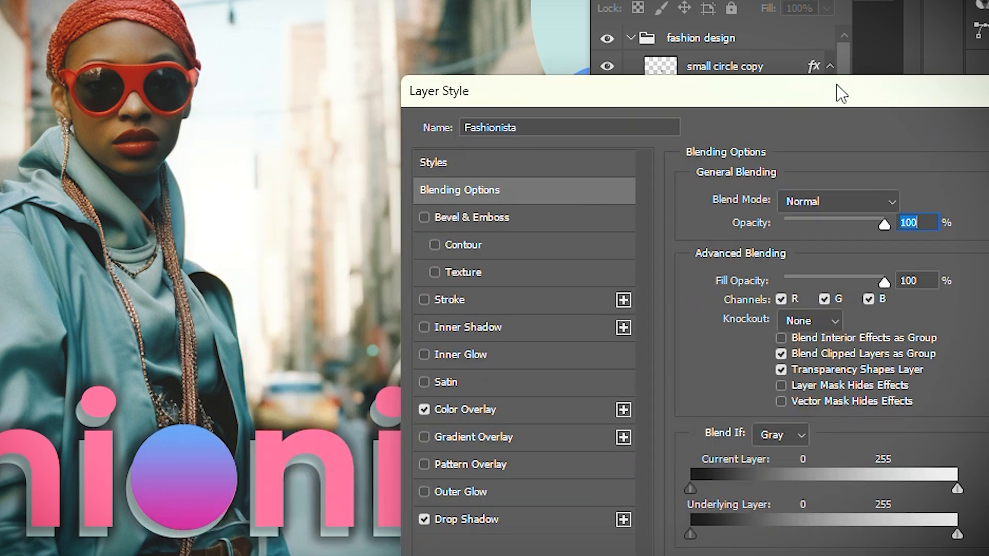
click(574, 407)
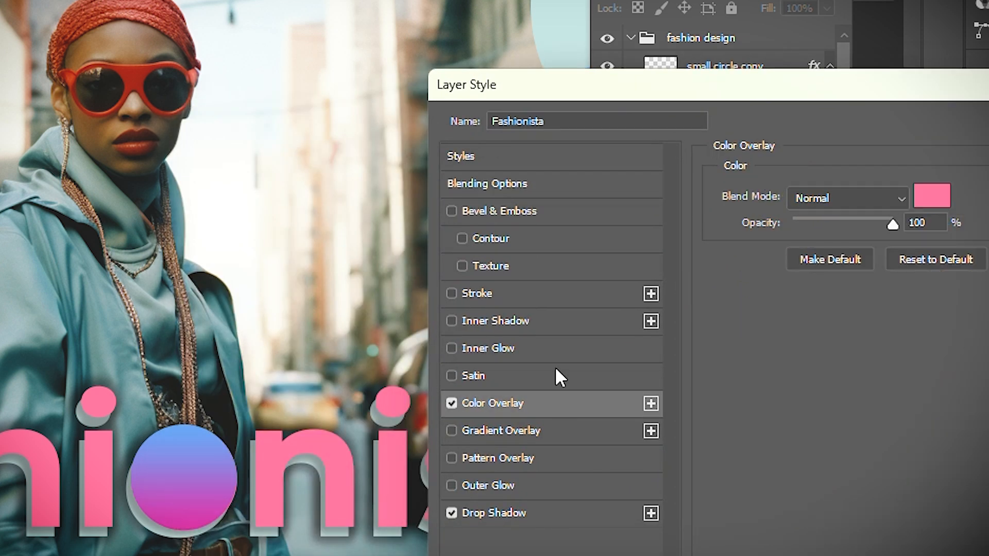
click(946, 206)
click(251, 83)
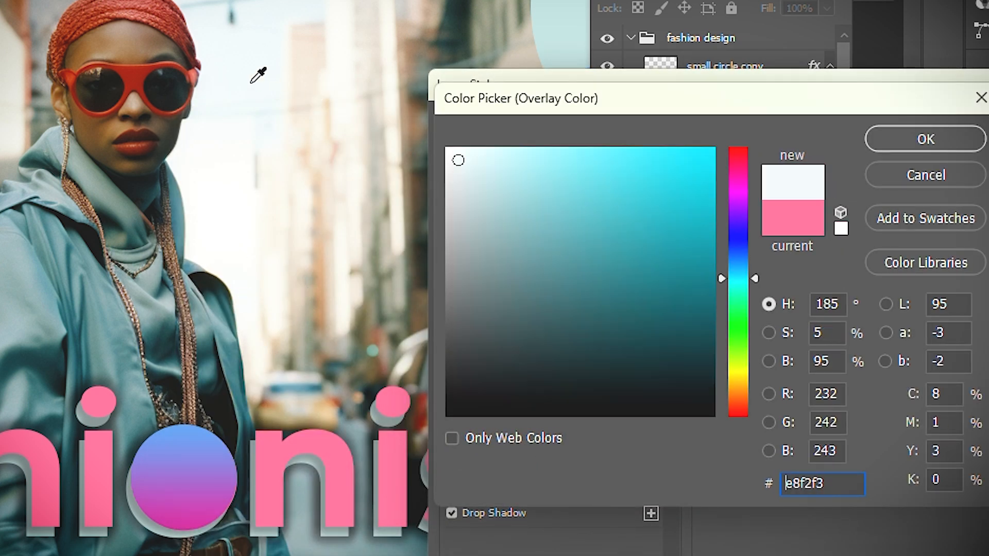
click(916, 142)
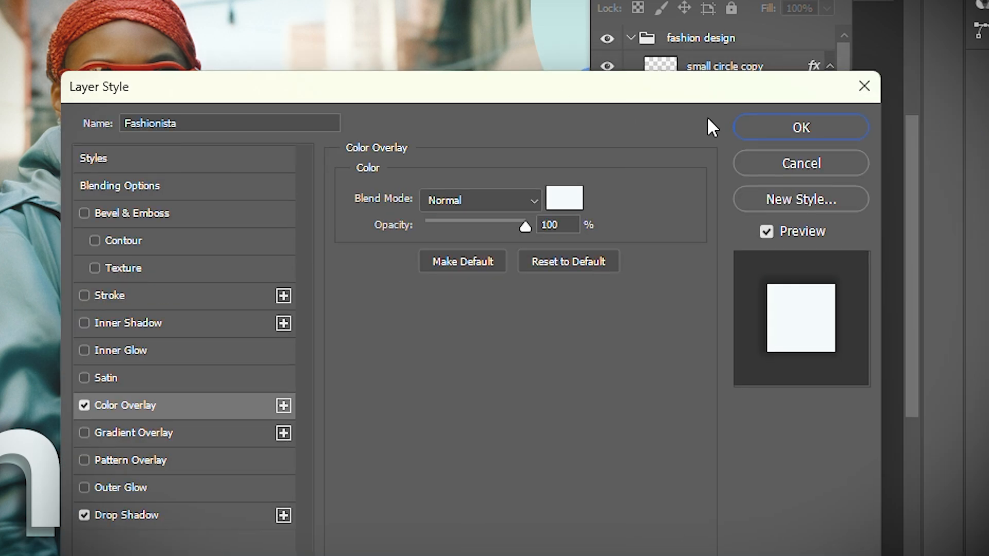
click(768, 126)
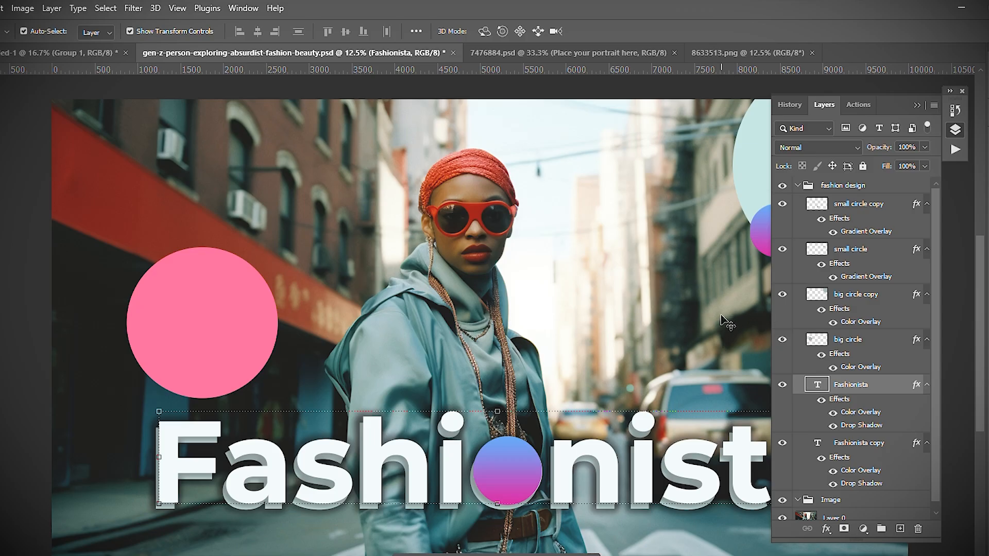
key(ctrl)
key(ctrl+z)
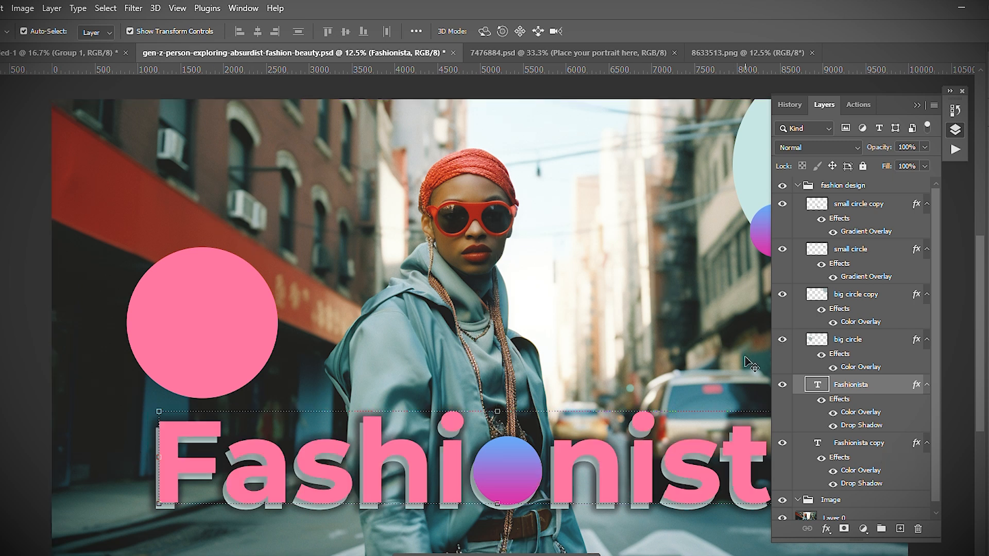
Hide the Fashionista copy layer inside the fashion design group.
click(783, 444)
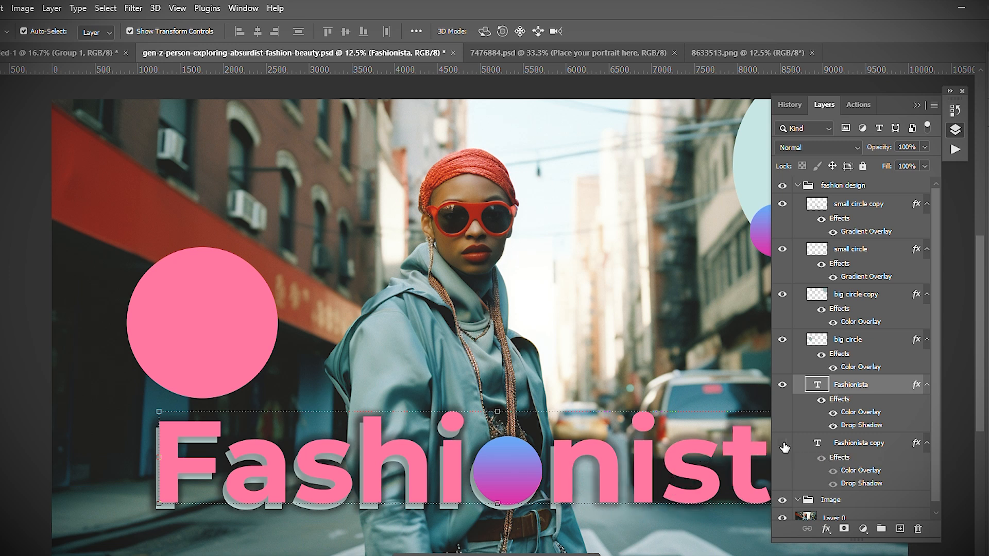
click(27, 255)
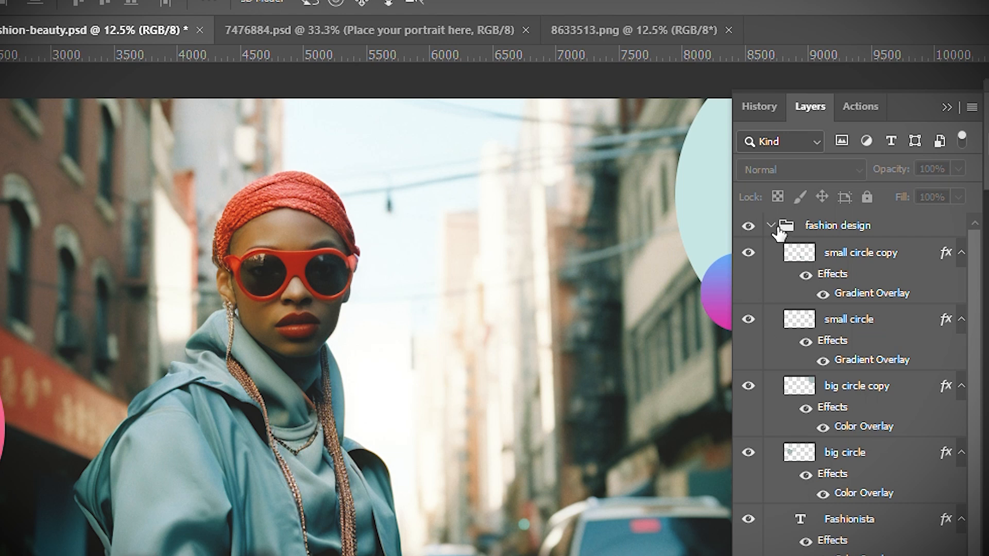
Collapse the fashion design and Image groups, toggling each group's visibility off and back on.
click(775, 229)
click(771, 226)
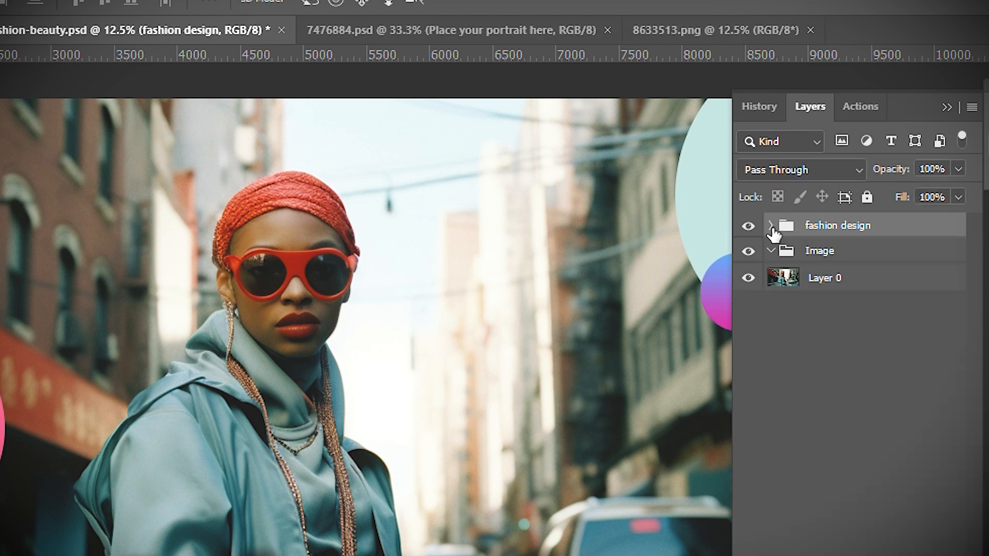
click(747, 227)
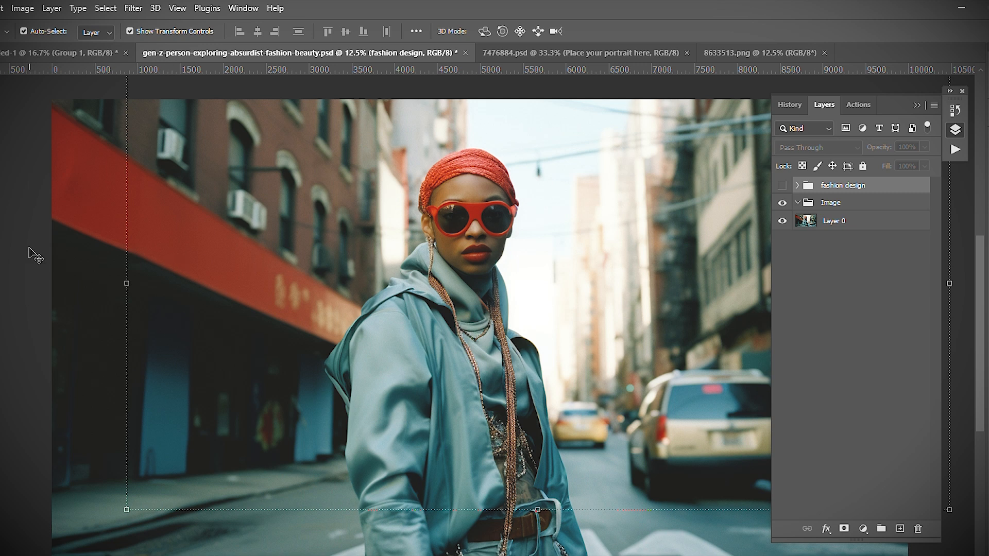
click(34, 254)
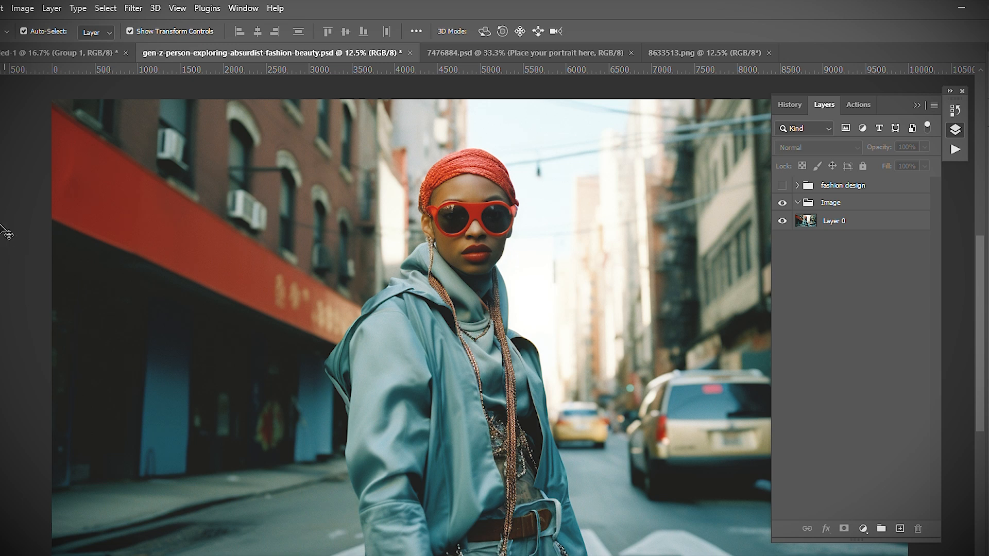
drag(850, 225, 851, 208)
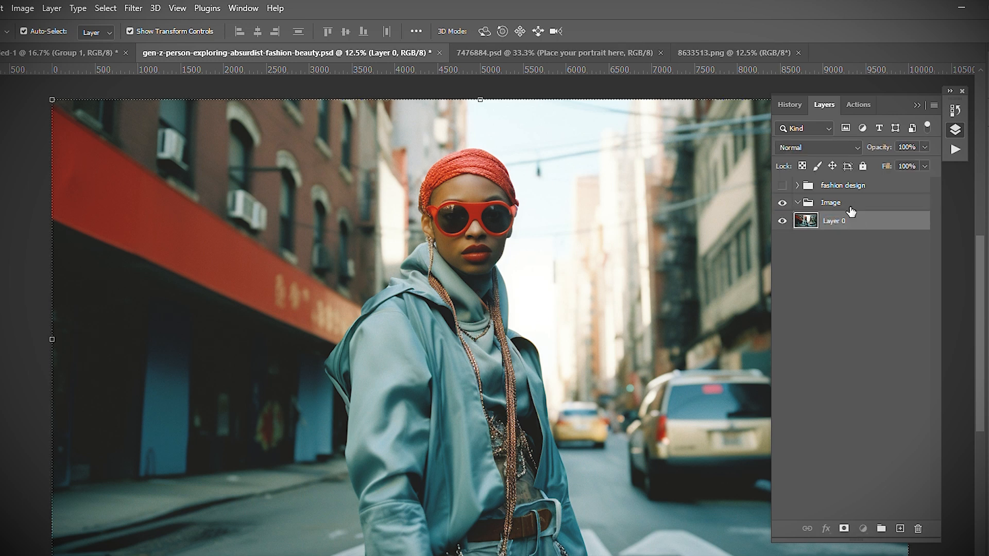
click(798, 204)
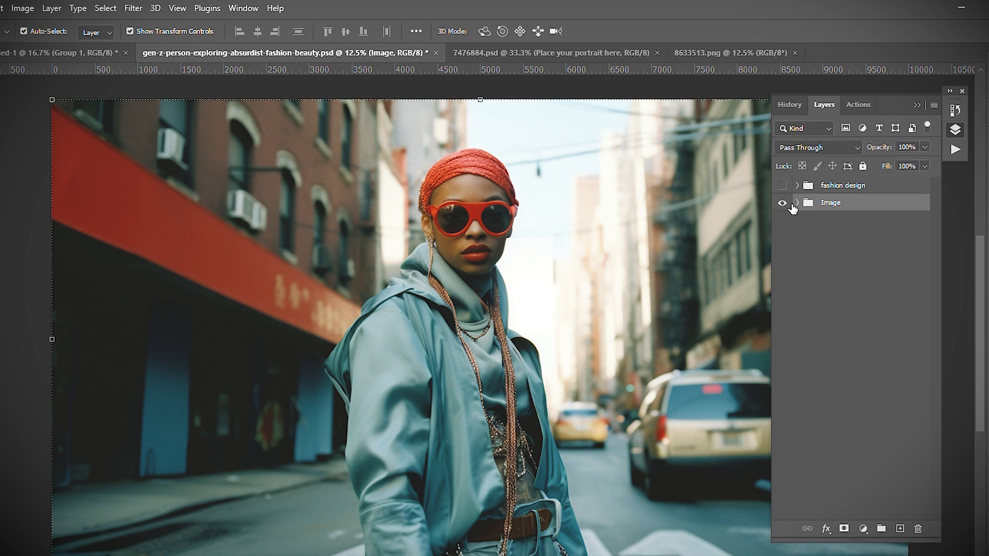
click(783, 203)
click(782, 186)
click(783, 203)
click(783, 203)
scroll(540, 378, down, 1)
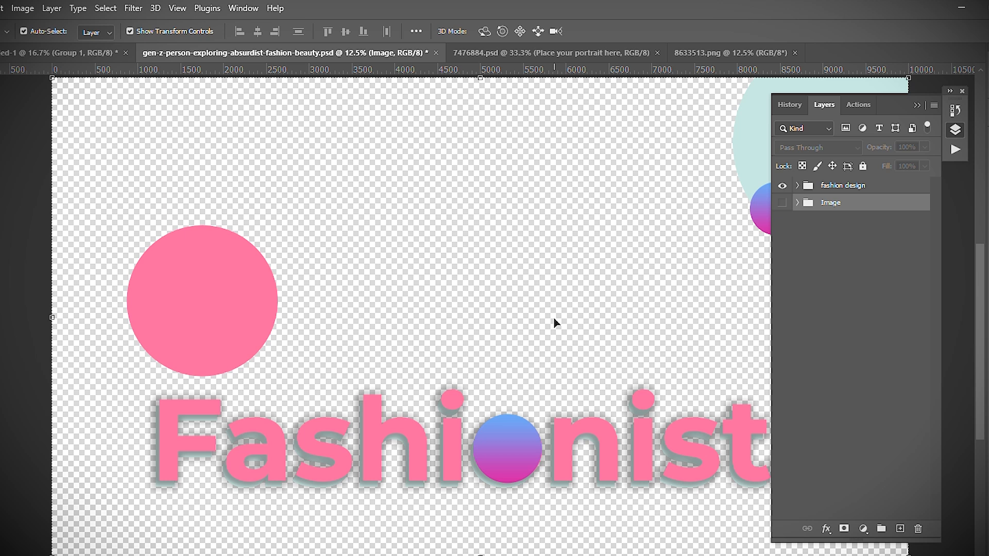
click(780, 205)
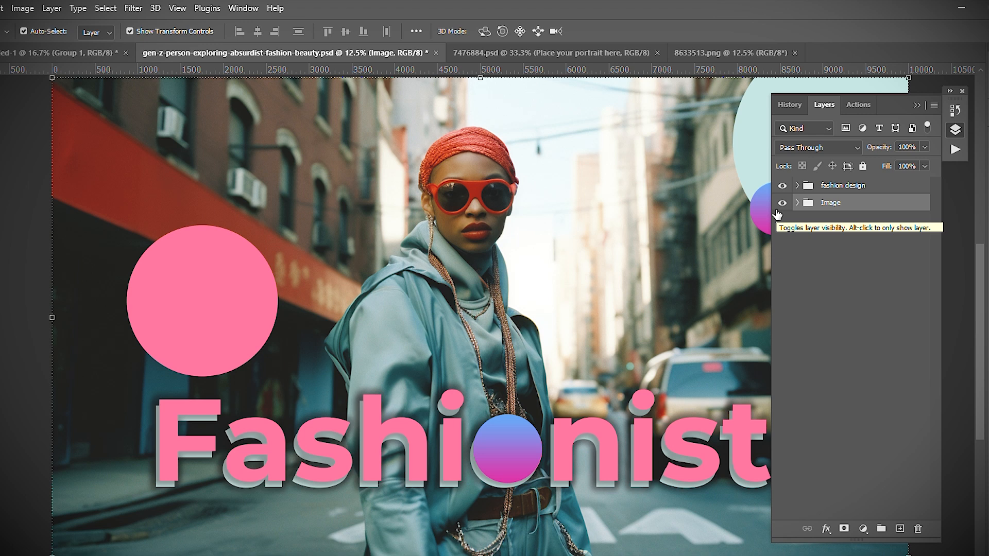
Switch to the 7476884 document, collapse its expanded groups and turn on the Text (Hide before saving) group.
click(567, 52)
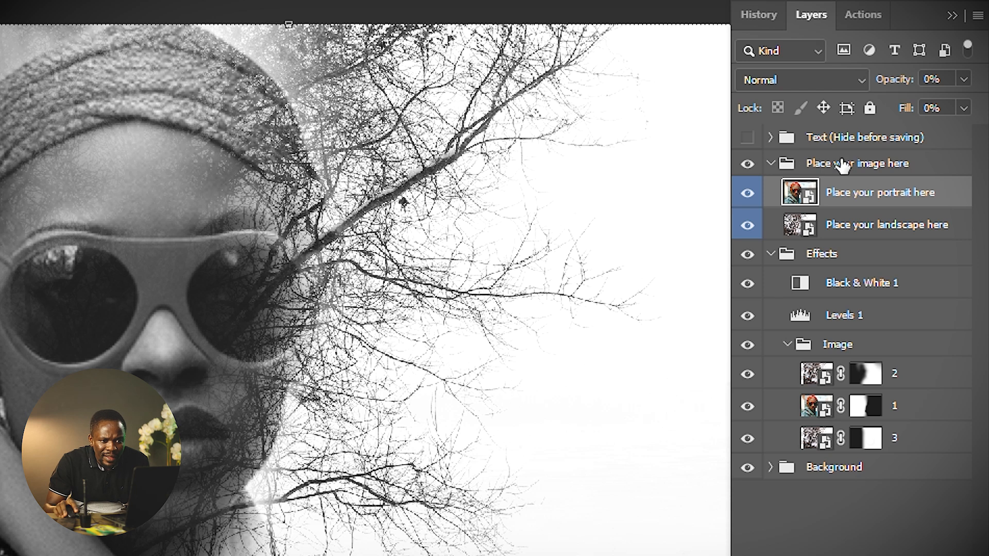
click(771, 174)
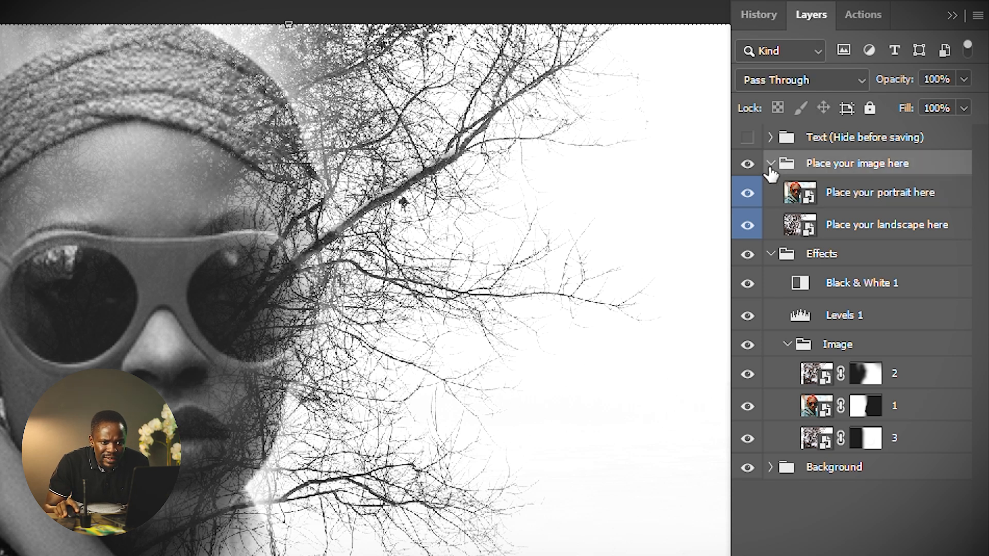
click(771, 164)
click(770, 189)
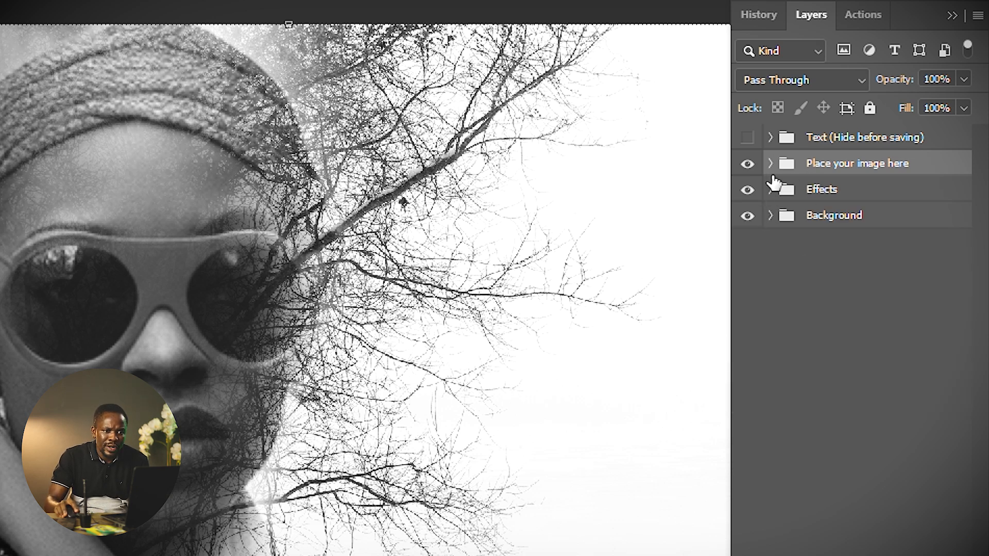
click(747, 137)
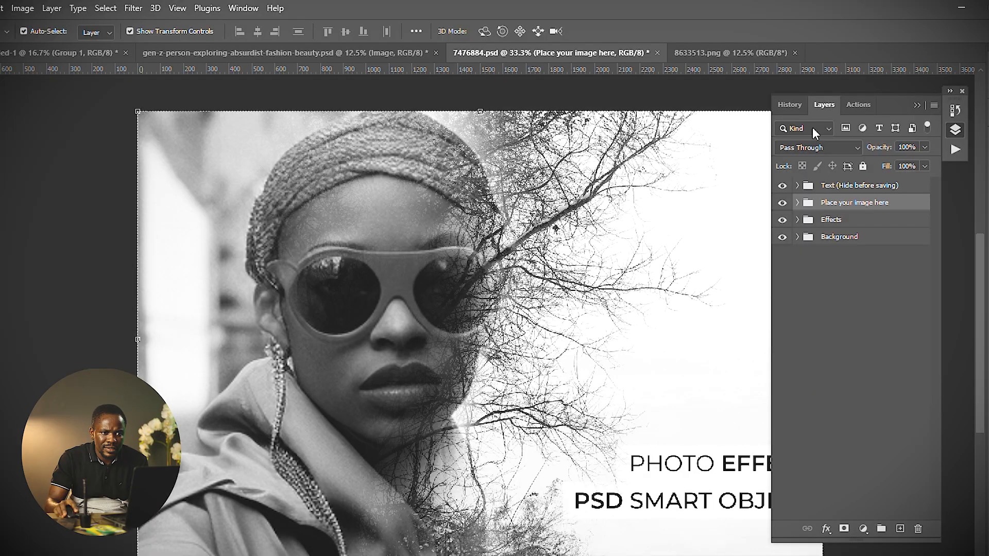
Undock the Layers panel into a floating panel and place it beside the canvas, collapsing the Actions dock.
drag(823, 106, 7, 109)
click(835, 105)
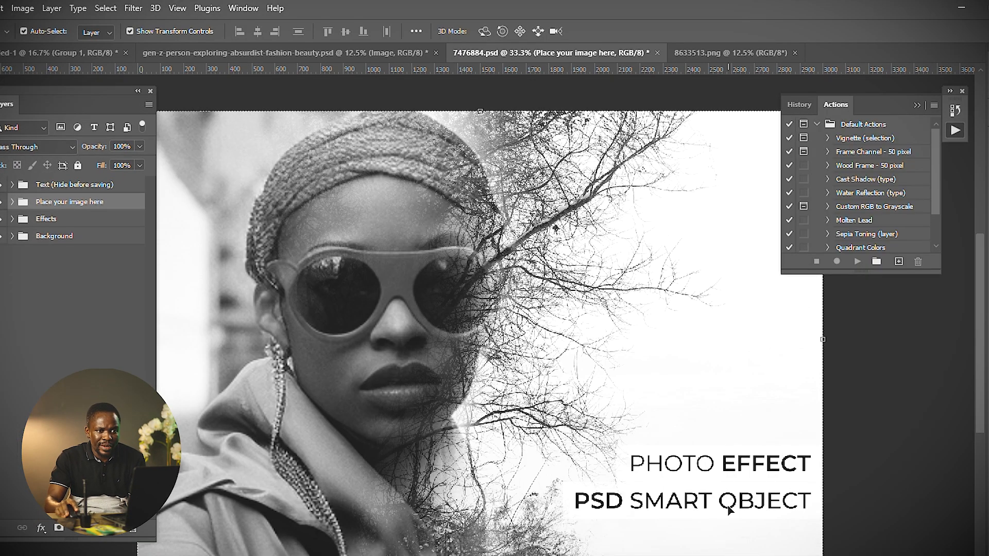
click(917, 105)
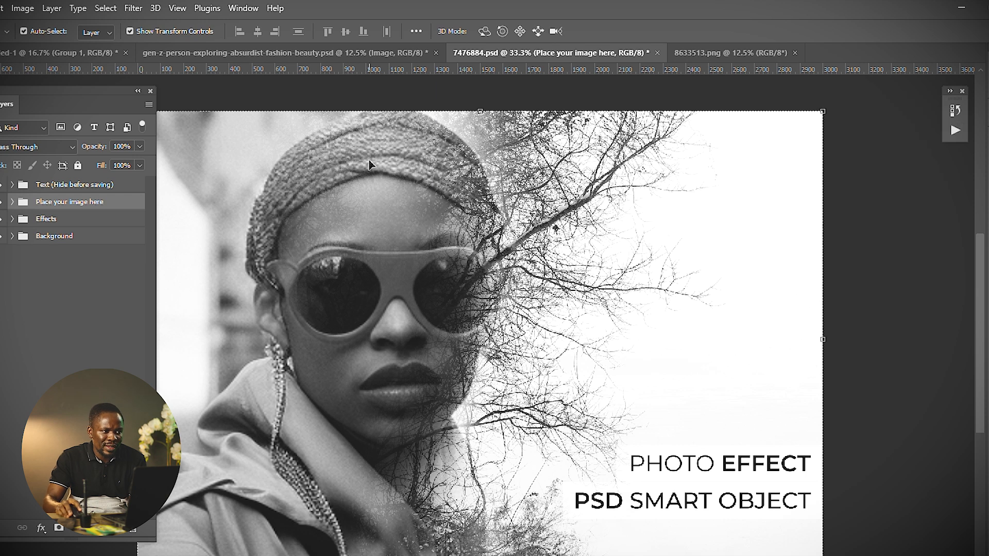
drag(32, 90, 692, 122)
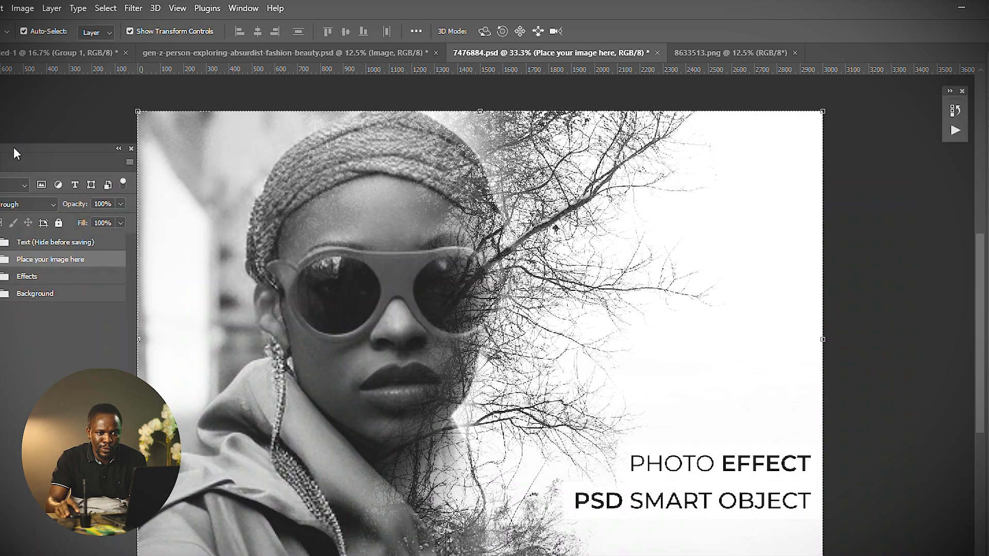
drag(13, 147, 858, 144)
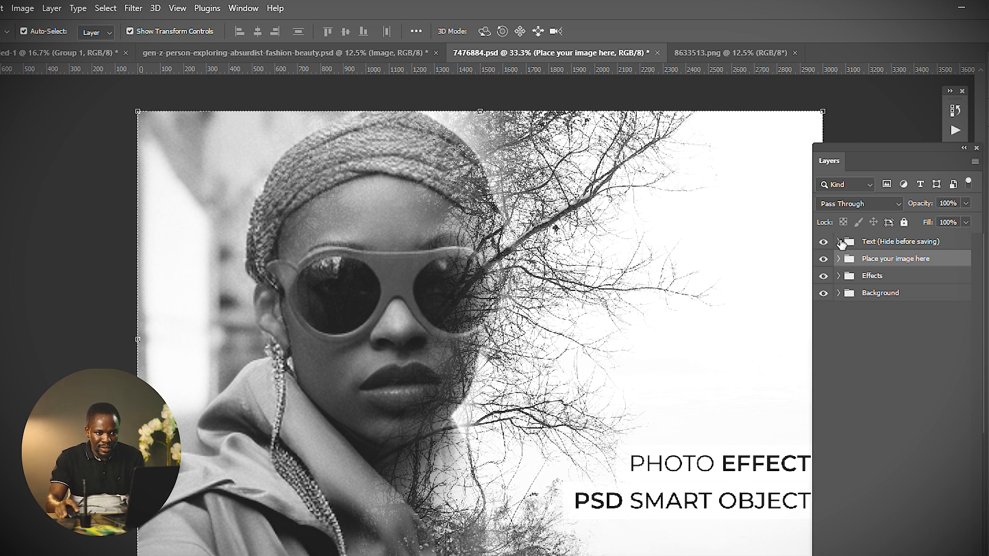
Toggle the Text, Place your image here and Effects groups' visibility to see what each contributes.
click(824, 243)
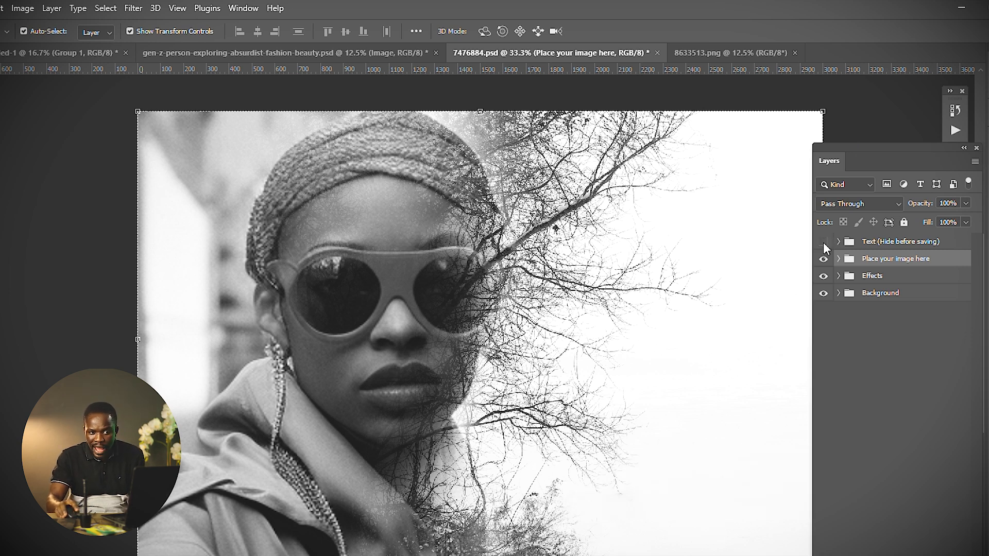
click(824, 242)
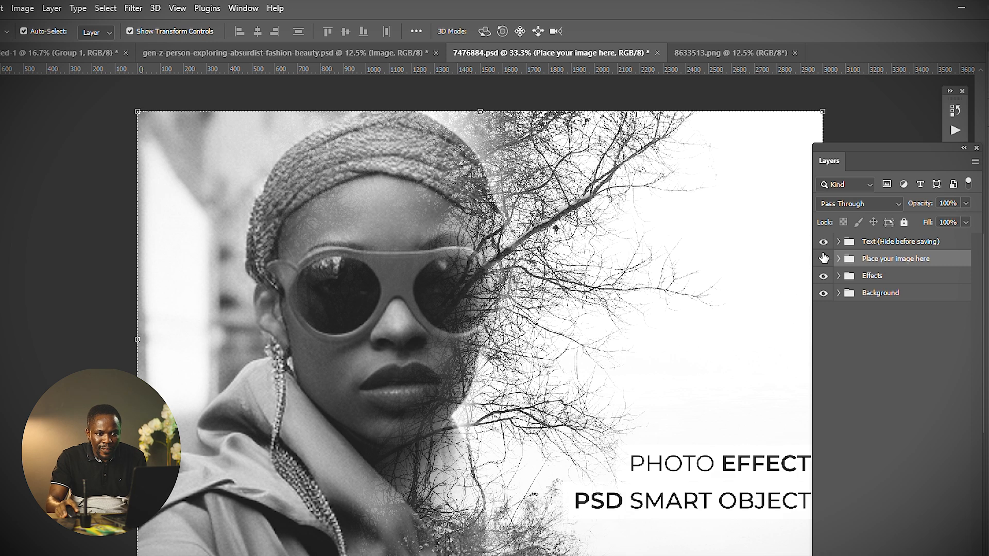
click(822, 260)
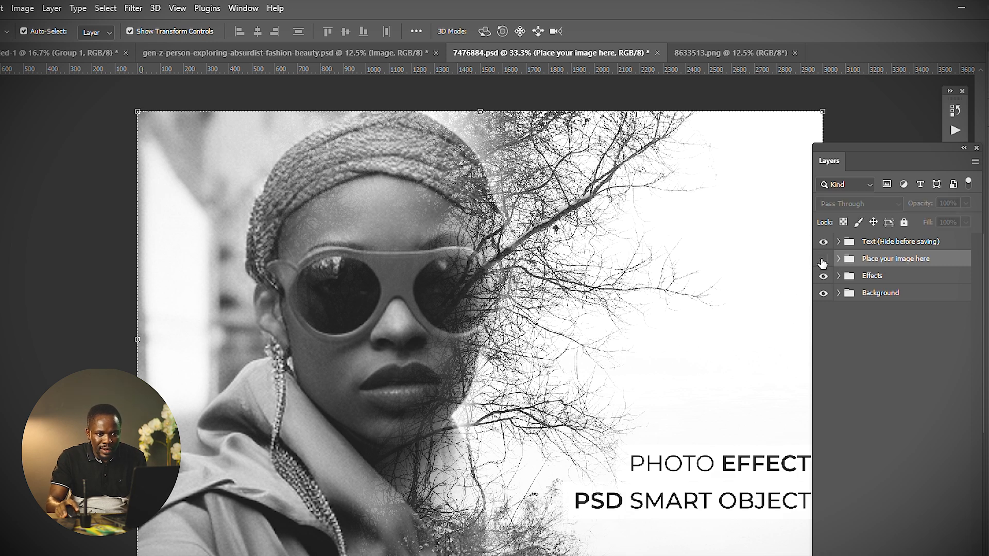
click(824, 259)
click(823, 277)
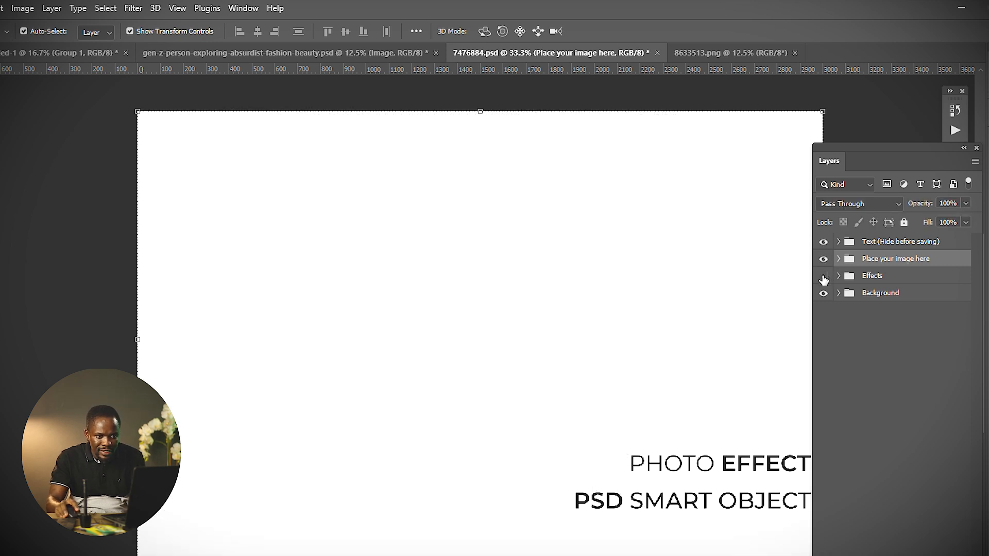
click(825, 277)
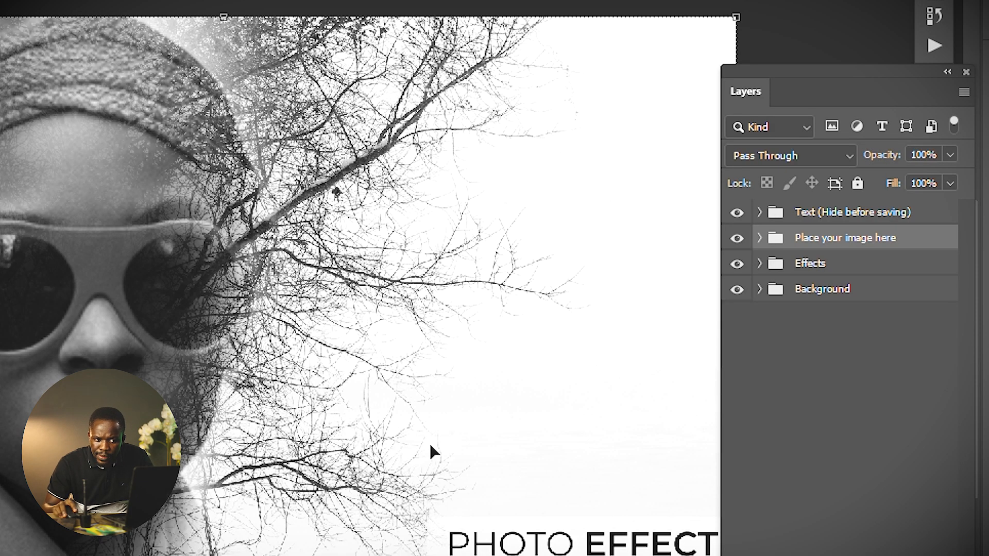
Expand the Place your image here group and open the Place your portrait here smart object for editing.
click(760, 237)
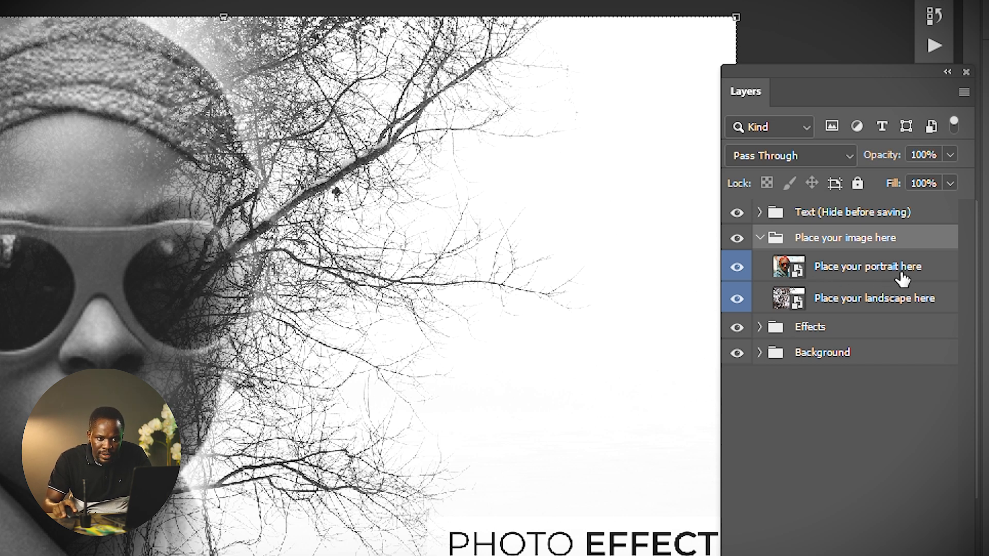
click(795, 273)
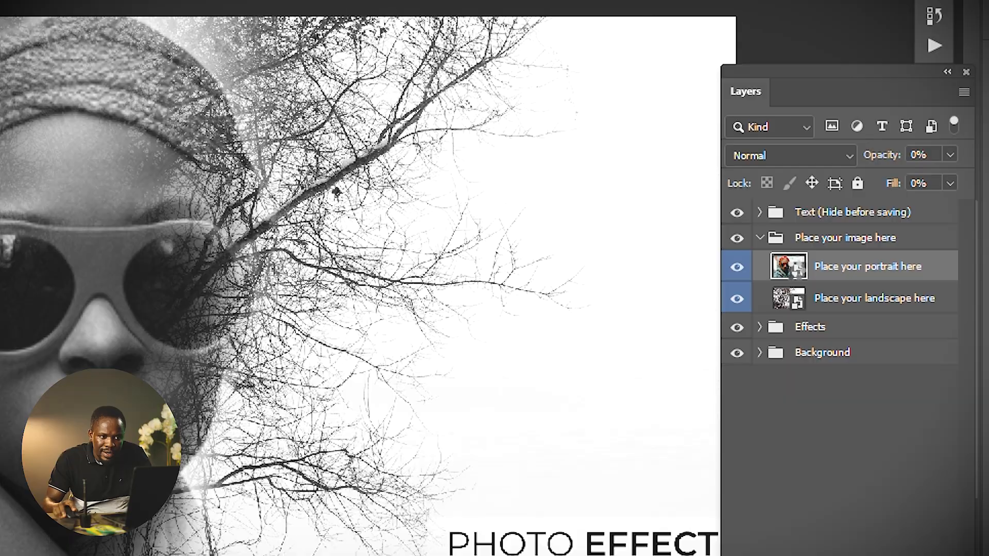
double_click(796, 273)
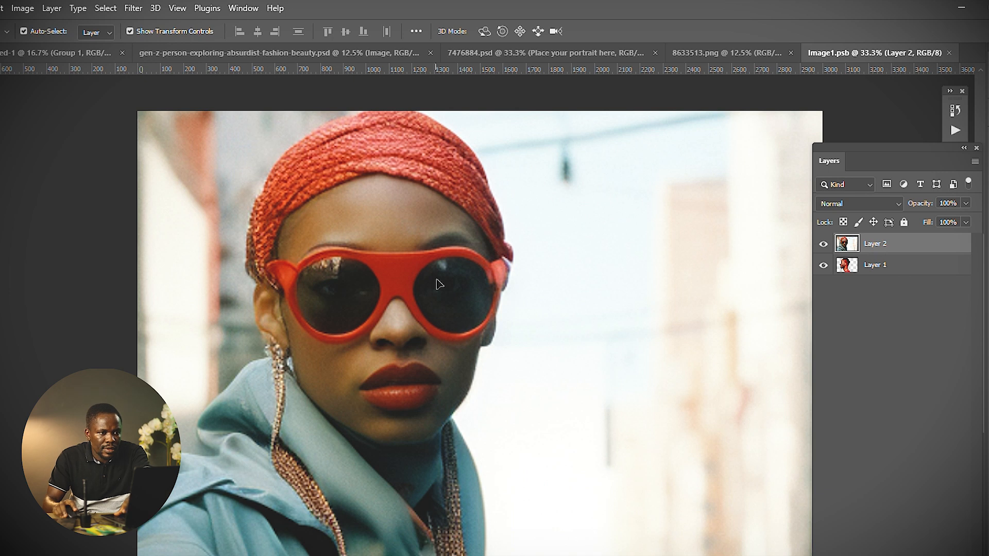
Drag the chili-pepper portrait from the 8633513.png document into the smart object document.
click(731, 51)
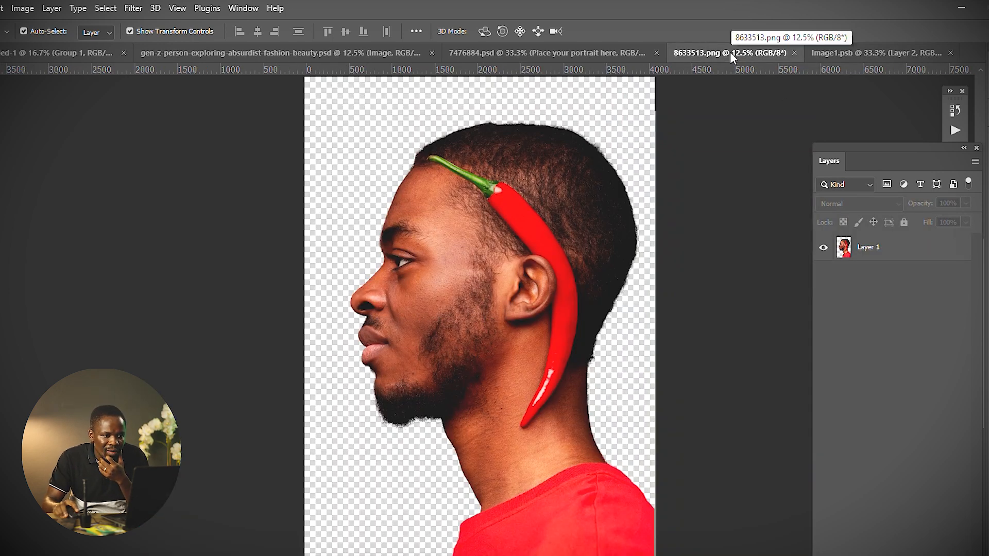
click(533, 289)
drag(532, 284, 407, 313)
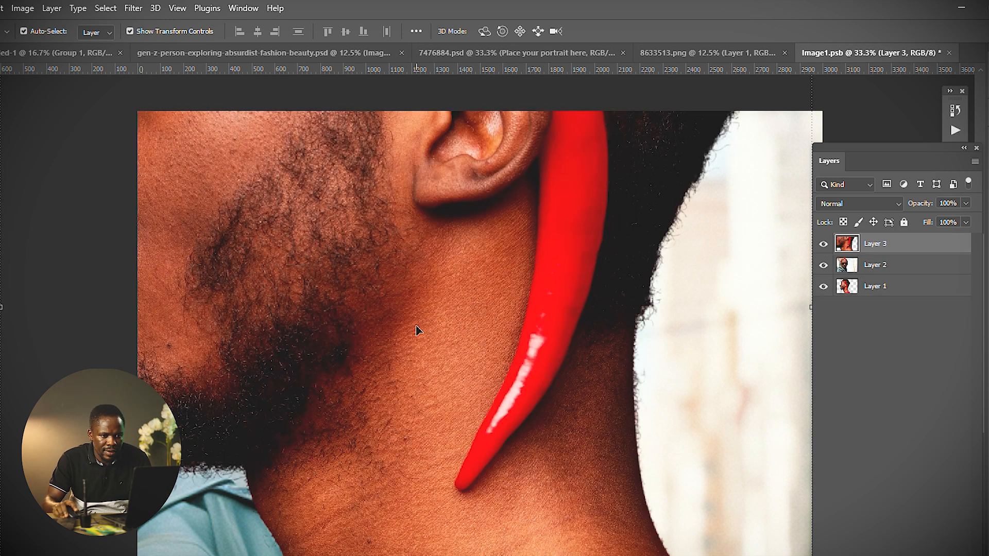
Delete Layer 1 from the smart object document.
click(942, 296)
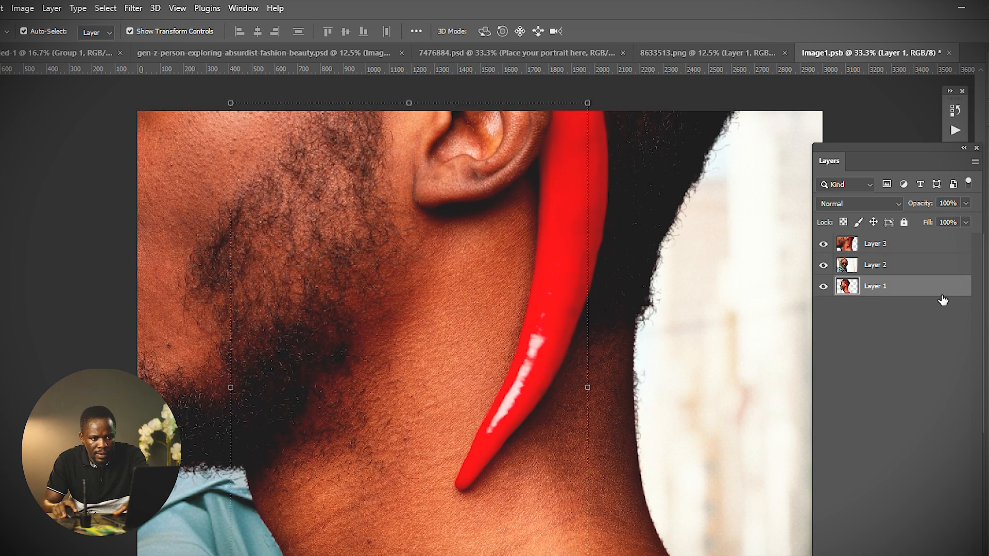
key(Delete)
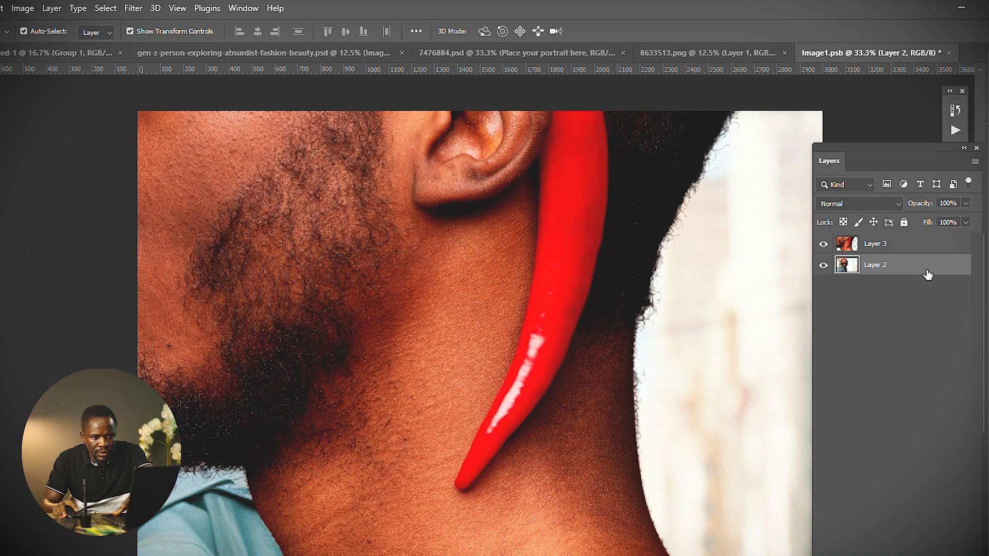
Delete the original Layer 2 and scale the chili-pepper portrait down to fit the smart object canvas.
key(Delete)
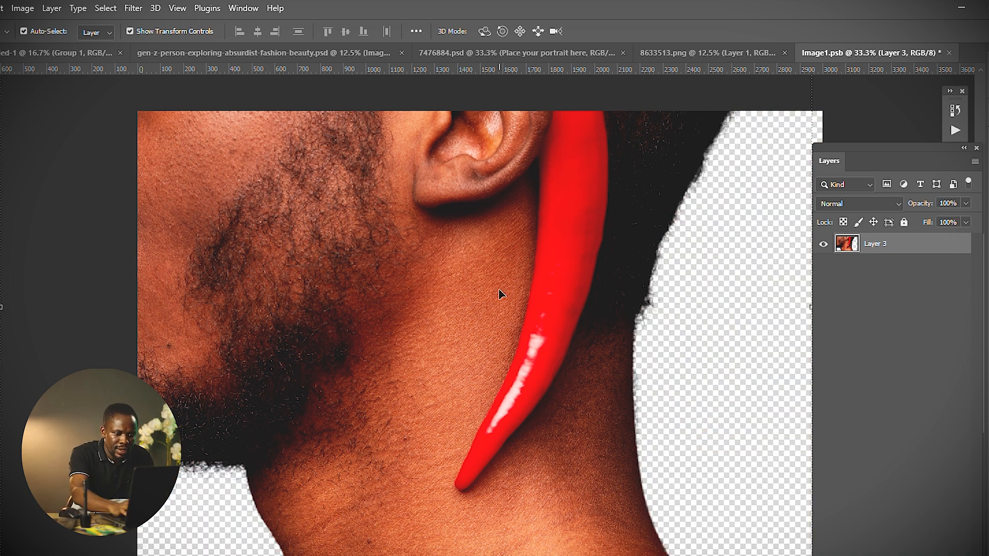
key(ctrl+minus)
key(ctrl+minus)
key(ctrl+minus)
key(ctrl+minus)
key(ctrl+minus)
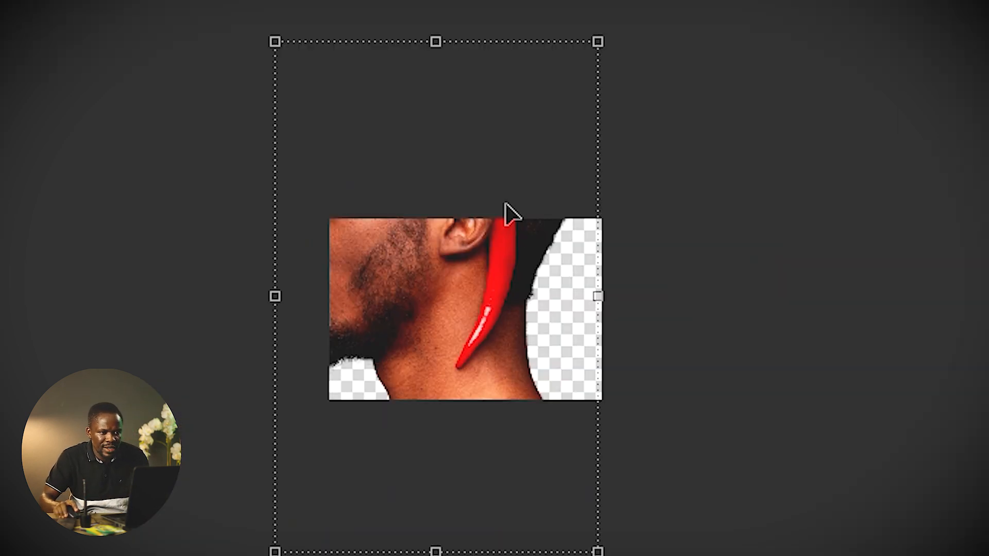
drag(589, 51, 494, 207)
drag(459, 280, 457, 309)
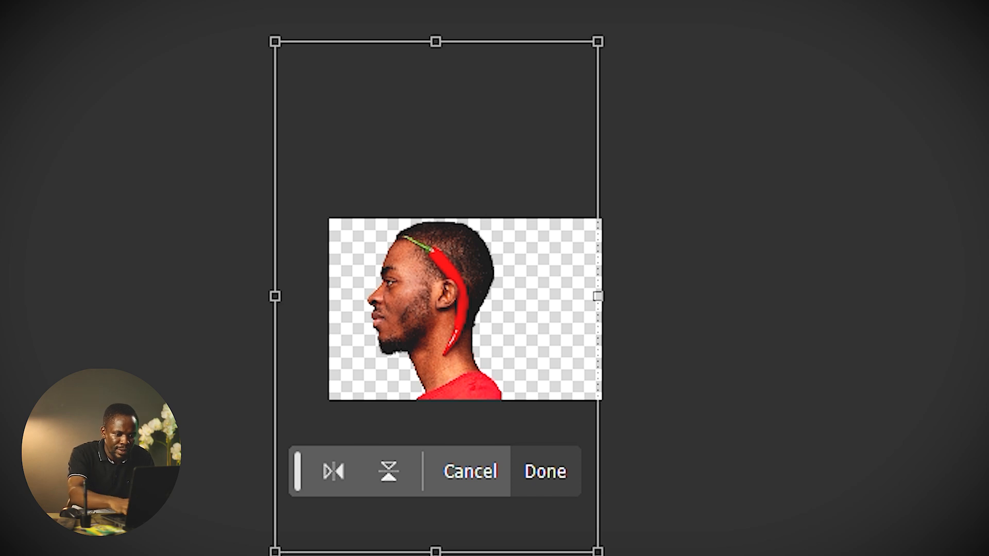
key(Return)
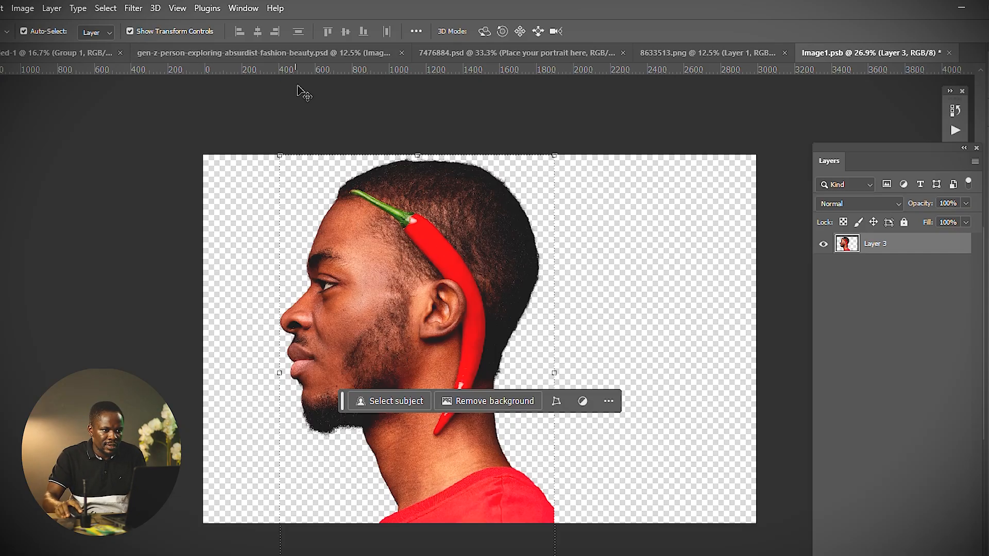
Deselect the transform and save the smart object document.
click(402, 119)
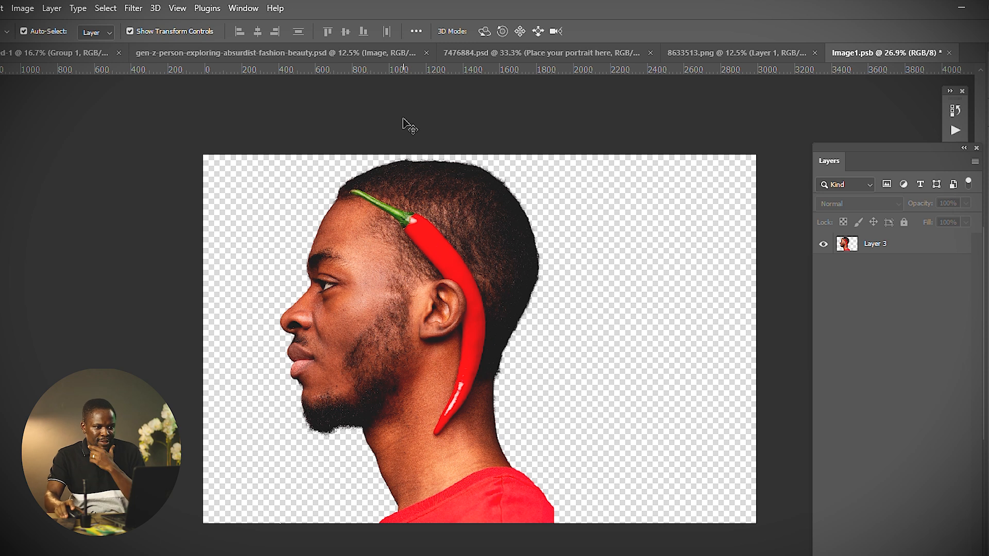
click(441, 307)
key(ctrl+s)
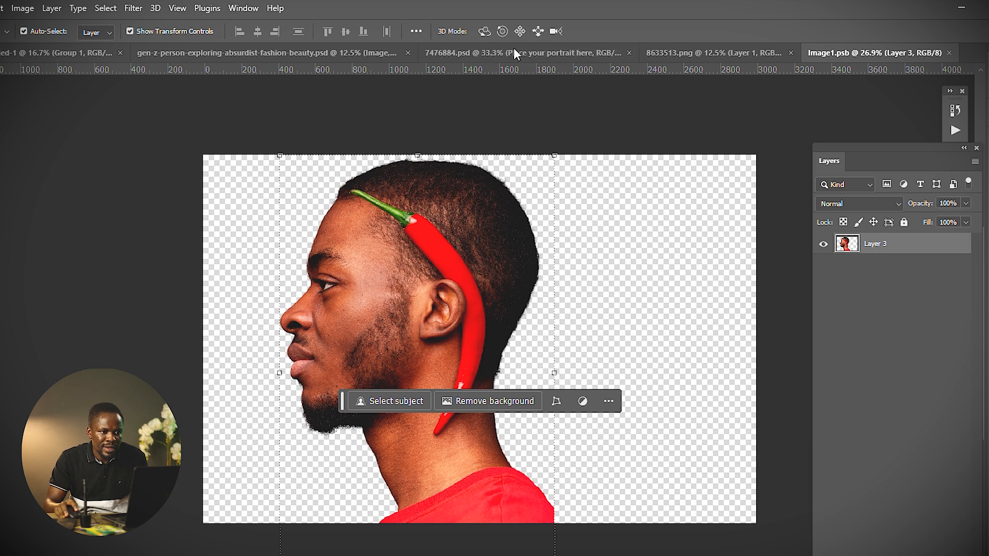
Switch to the 7476884.psd template to check the replaced portrait, and reopen the Place your portrait here smart object.
click(561, 53)
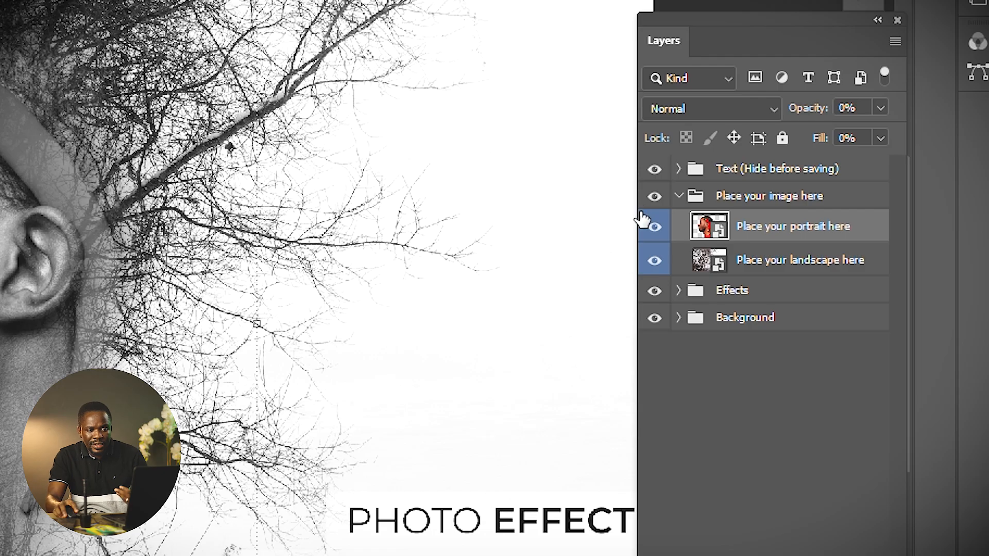
double_click(714, 232)
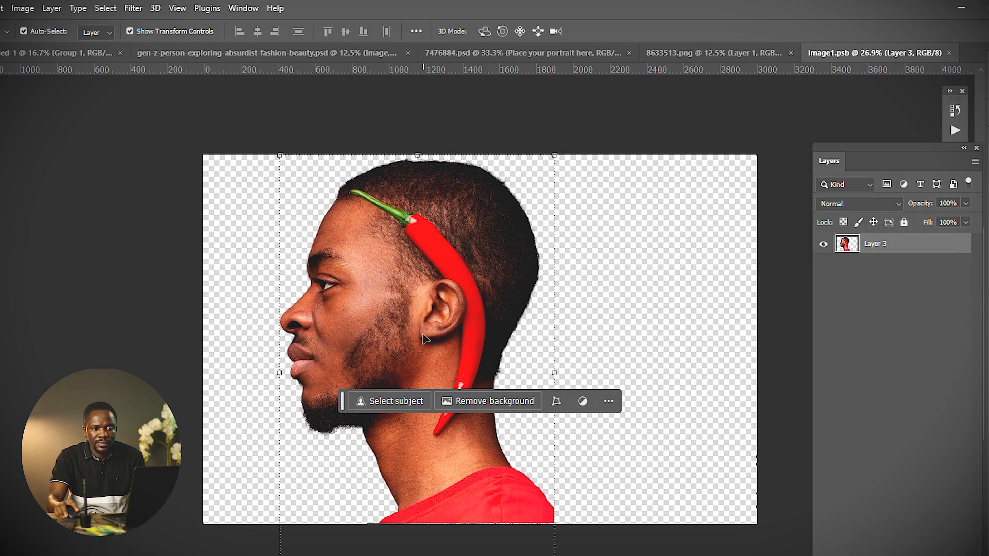
click(463, 273)
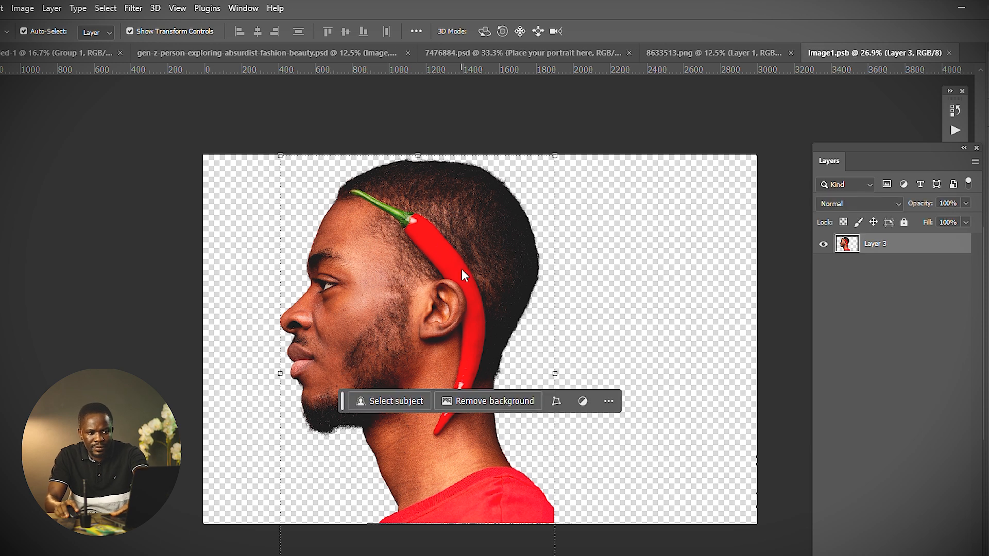